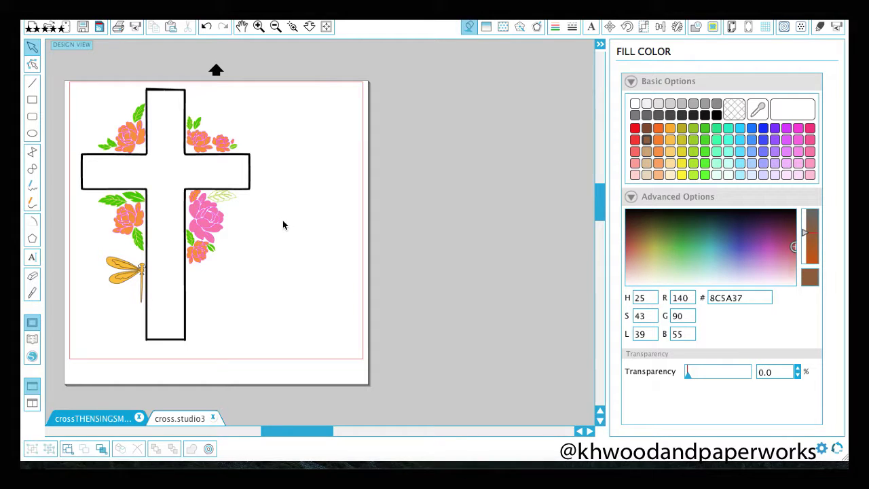
Recolour the pink rose cluster orange and fill the pale leaf beside the cross yellow-green.
left_click(218, 223)
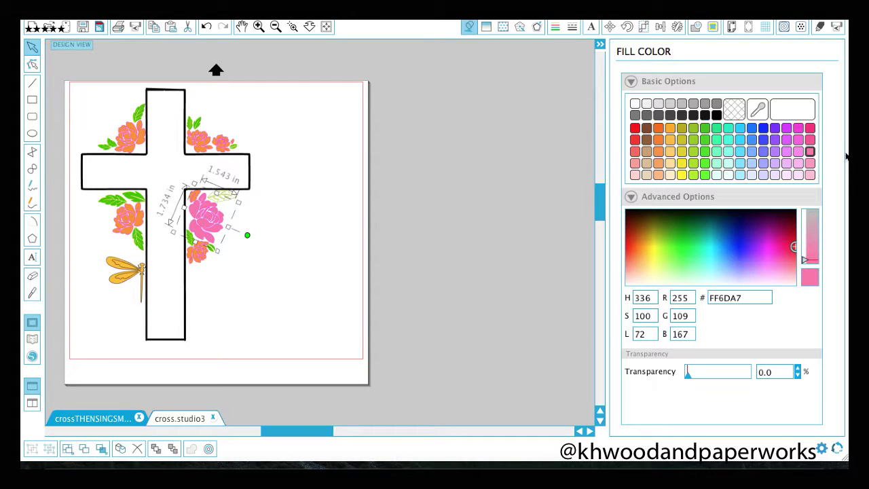
left_click(658, 139)
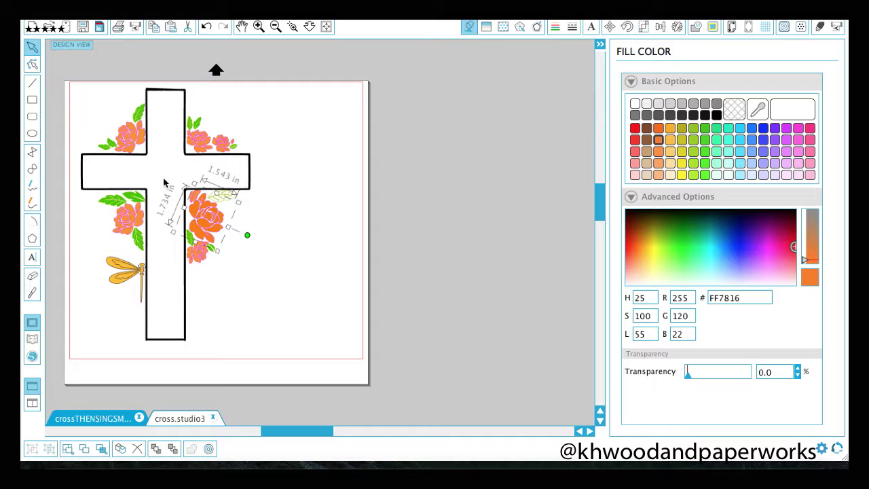
left_click(319, 242)
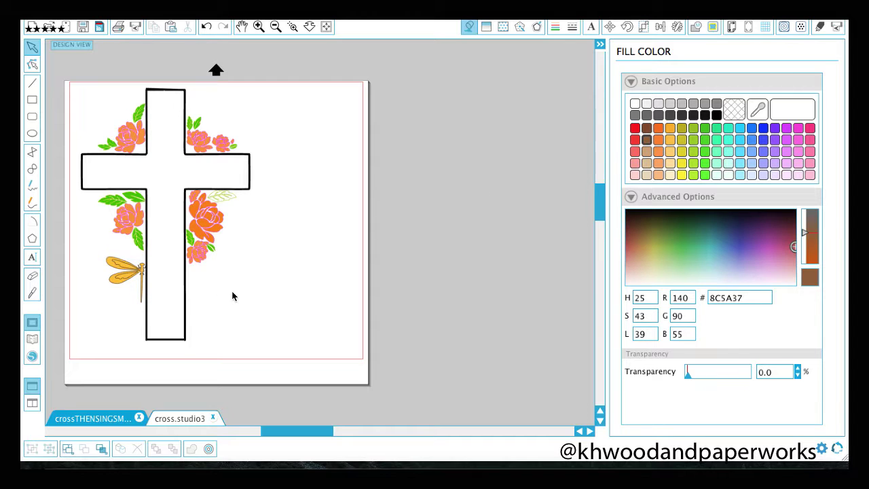
left_click(227, 200)
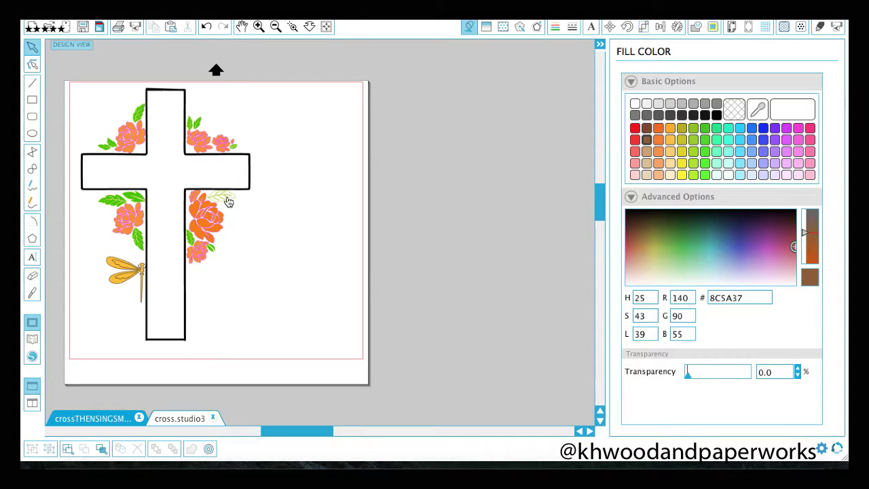
left_click(694, 132)
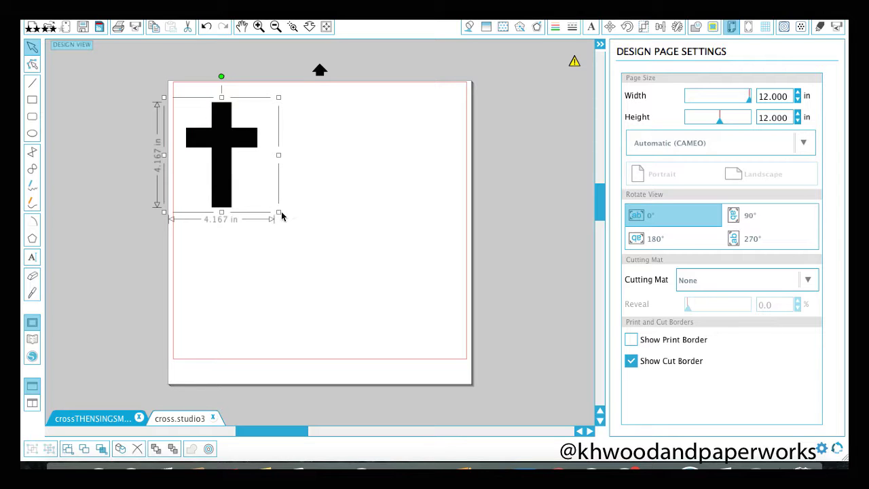
Scale the black cross to 10.503 × 10.503 in, centre it on the page, and bring up trace options.
left_click_drag(278, 212, 453, 359)
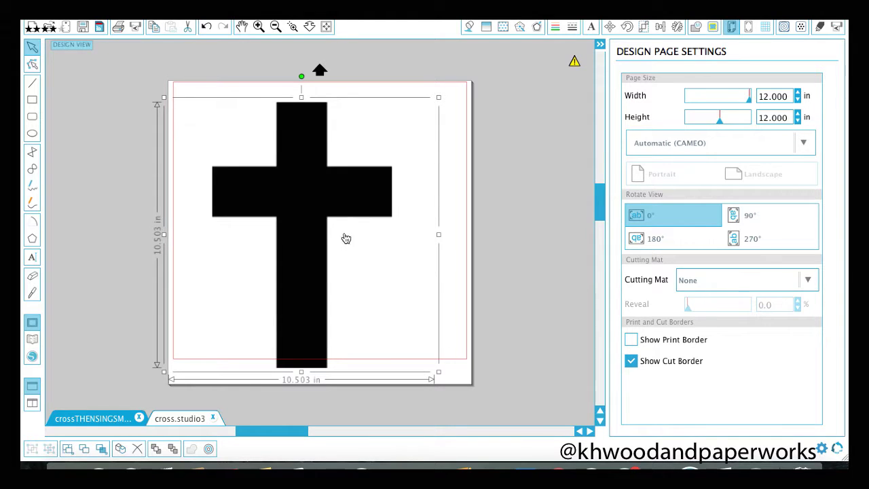
left_click_drag(318, 215, 330, 200)
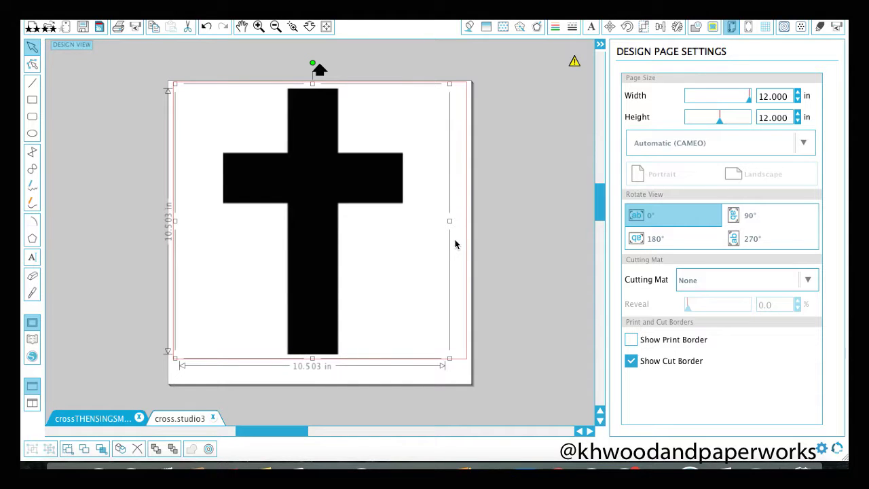
left_click(713, 27)
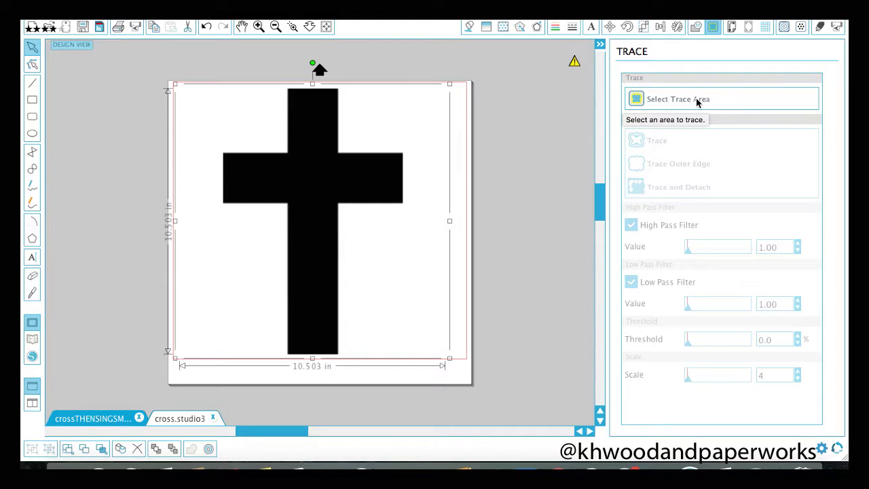
Trace the cross's outer edge at scale 4, high pass filter 255 and 45% threshold.
left_click(697, 100)
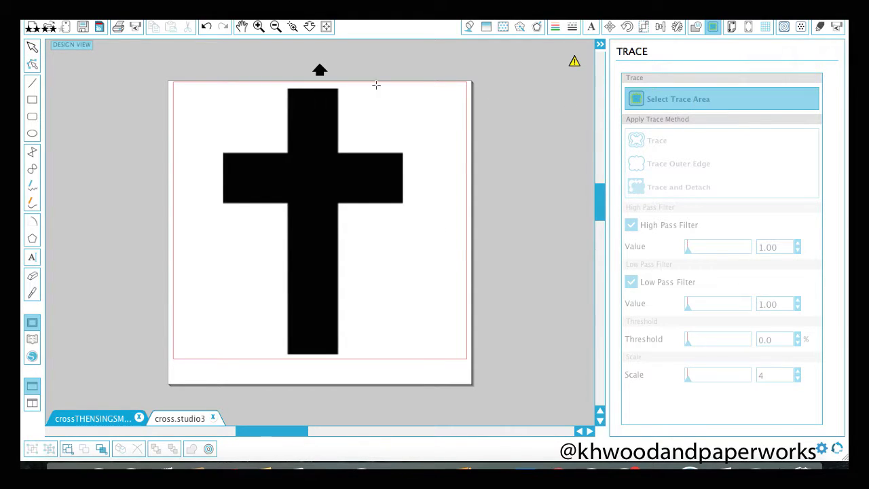
mouse_move(180, 86)
left_mouse_down()
mouse_move(311, 151)
mouse_move(373, 197)
mouse_move(425, 293)
mouse_move(442, 358)
left_mouse_up()
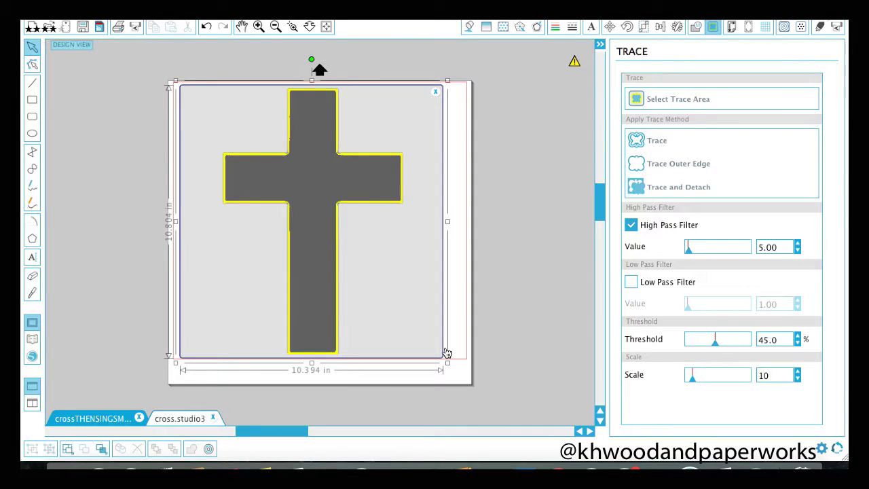
left_click_drag(693, 384, 646, 380)
left_click_drag(688, 253, 741, 252)
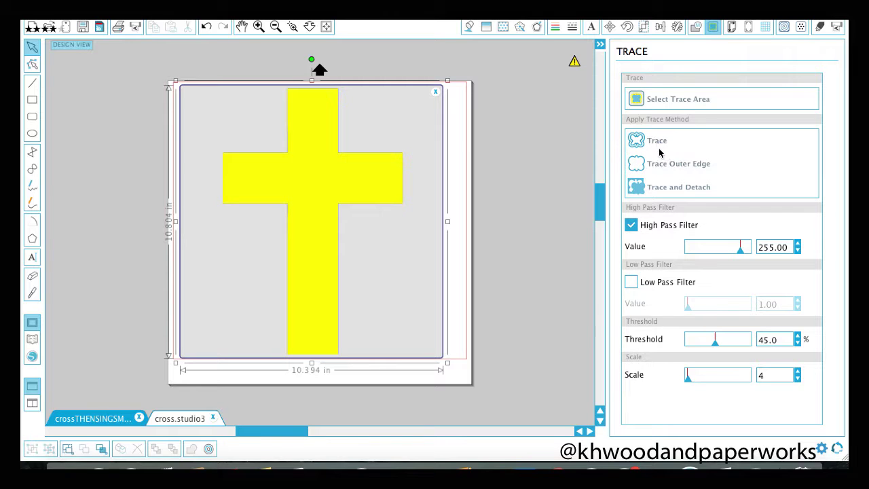
left_click(665, 170)
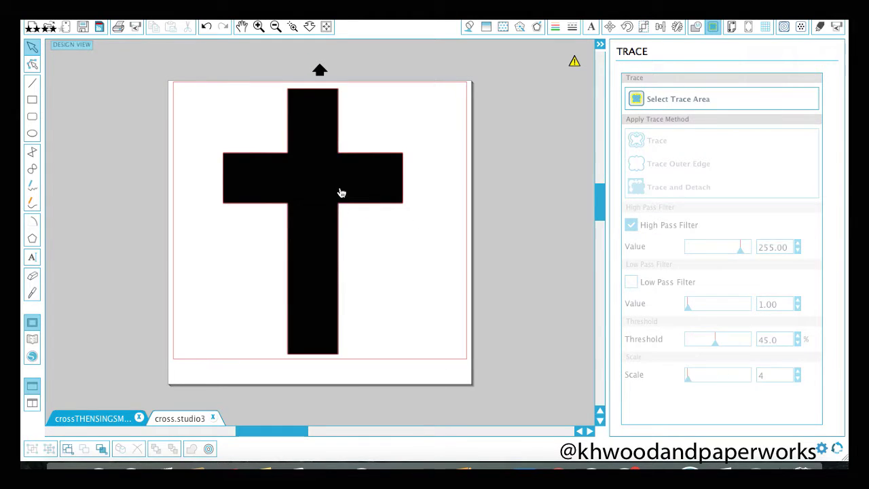
Delete the black cross image, keeping only the red traced outline, then switch to the flower sheet.
left_click_drag(339, 192, 522, 204)
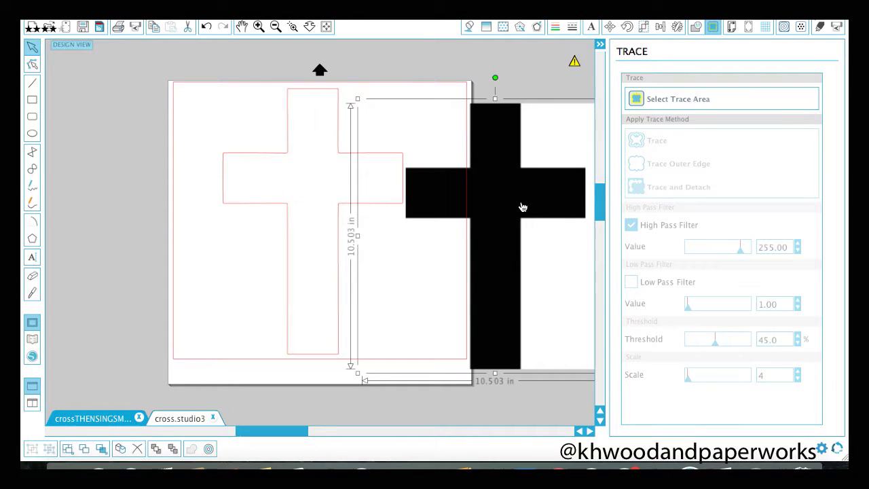
key("Delete")
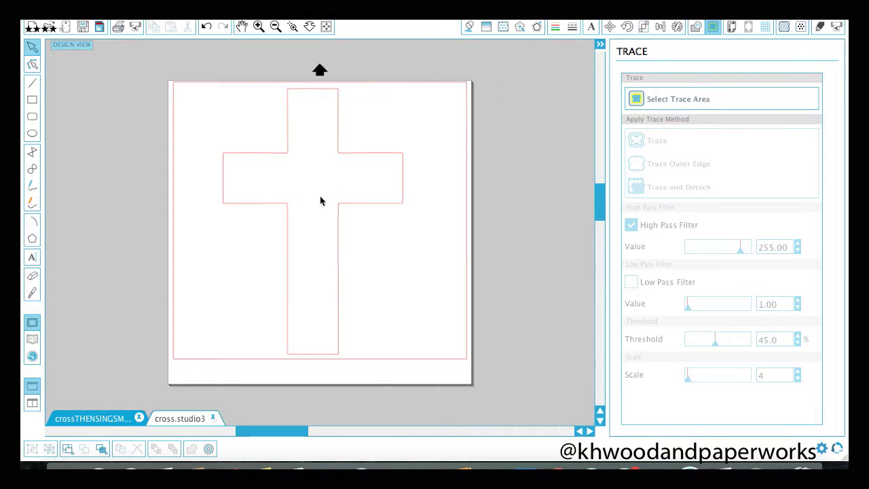
left_click(341, 208)
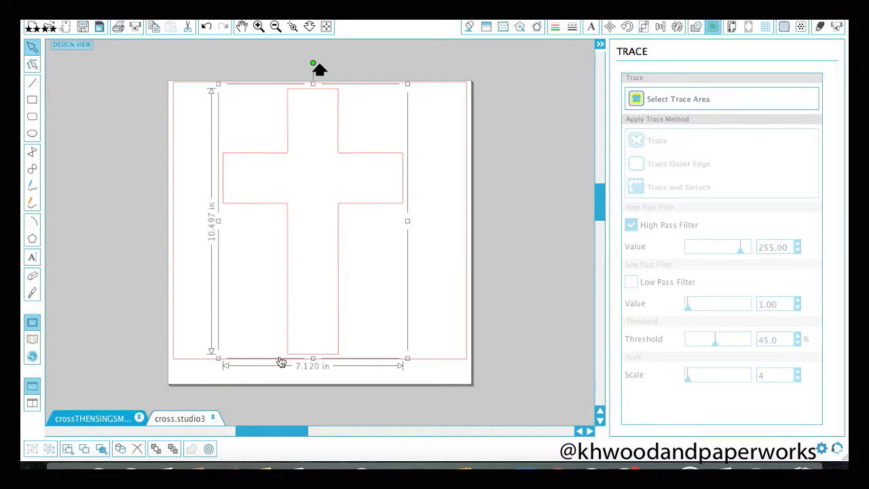
left_click(89, 419)
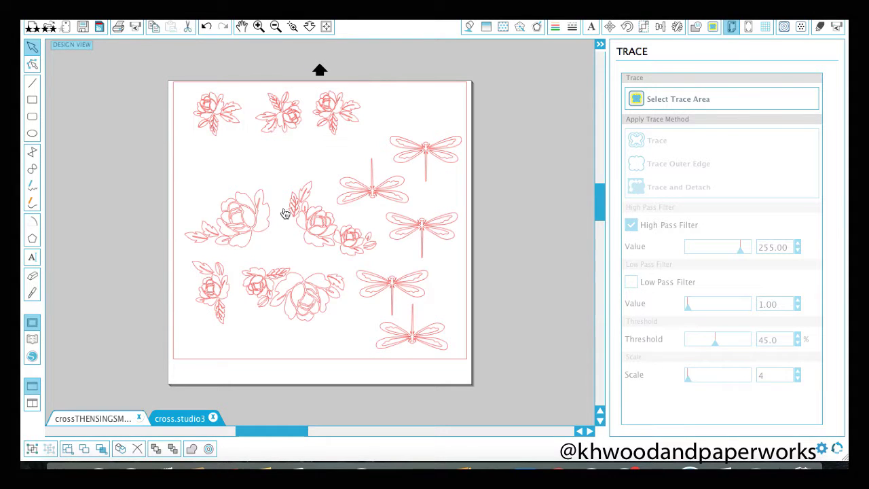
Copy the large rose cluster onto the cross and place it, slightly shrunk, at the upper-left corner.
left_click(225, 163)
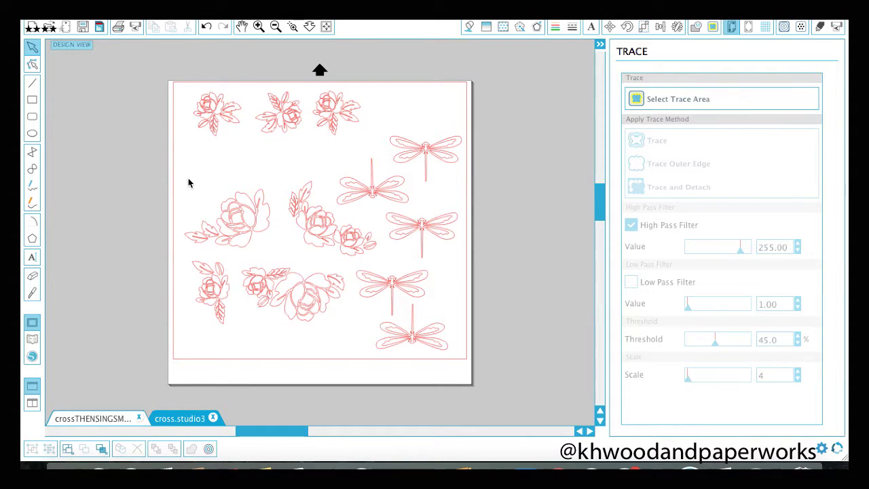
left_click(249, 229)
left_click_drag(271, 241, 277, 251)
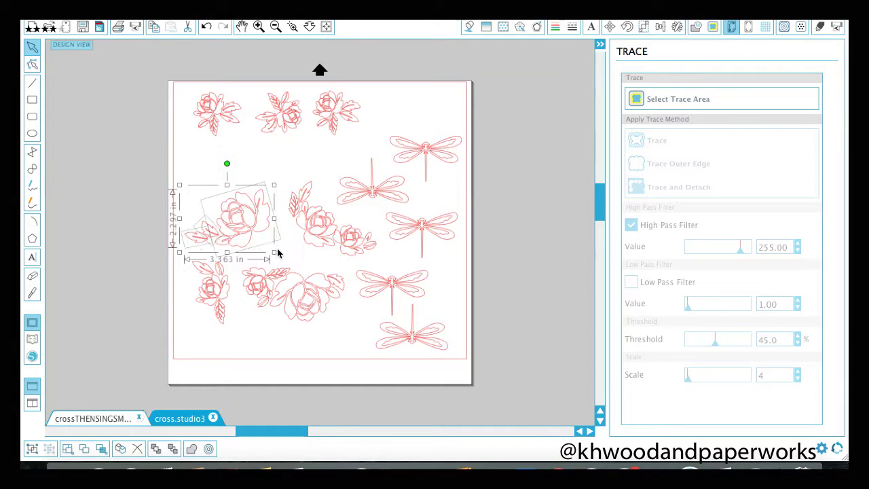
right_click(247, 233)
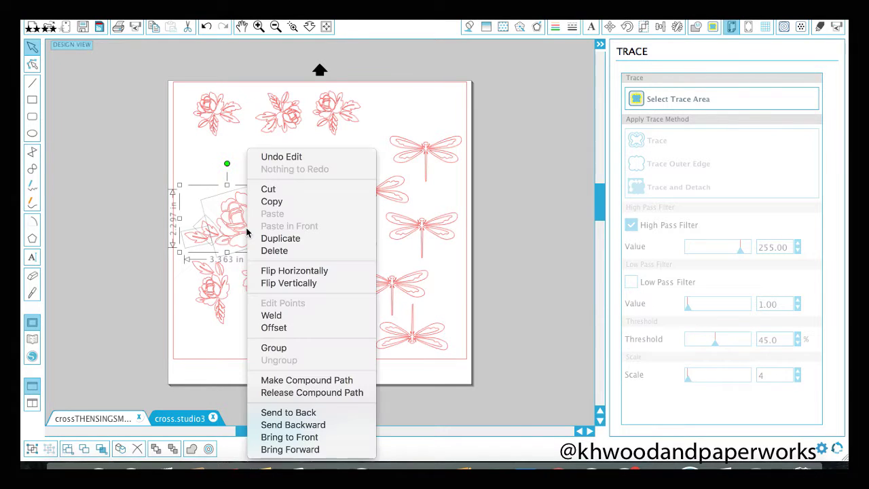
left_click(271, 202)
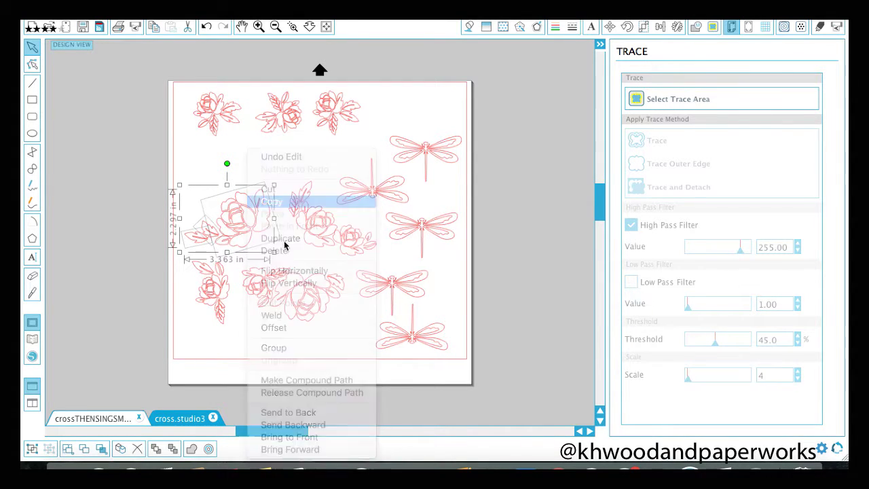
left_click(175, 418)
right_click(141, 233)
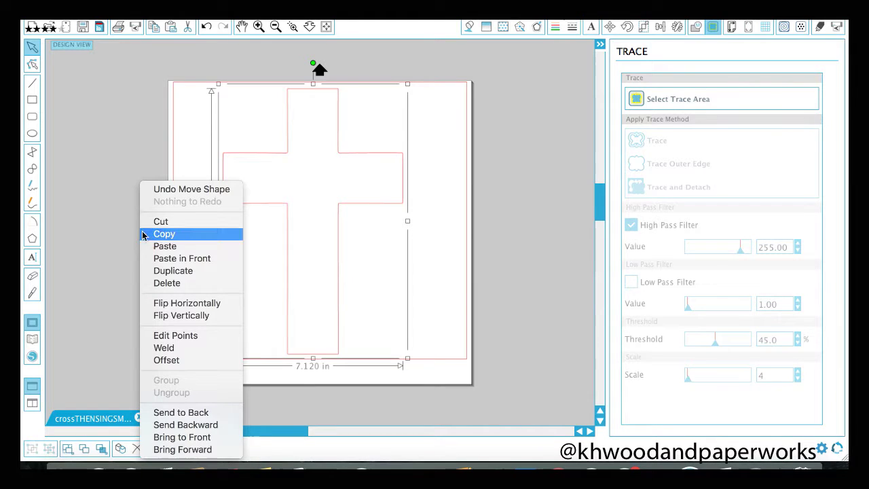
left_click(177, 250)
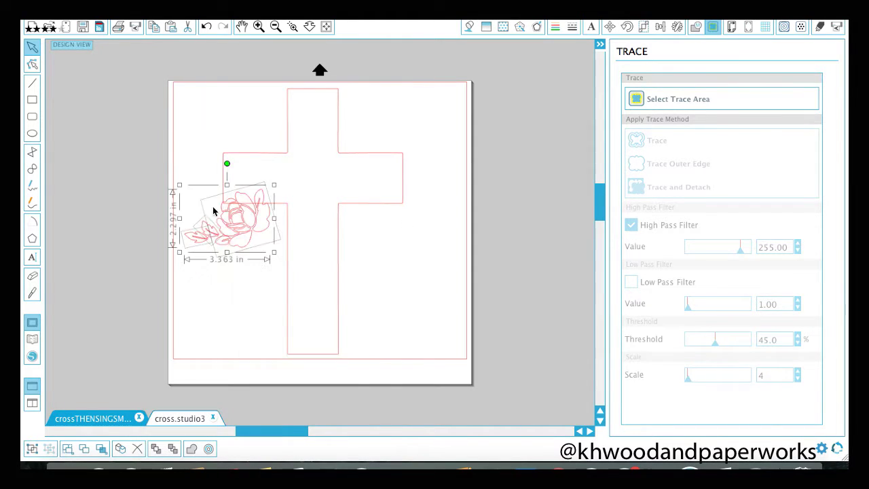
left_click_drag(237, 241, 252, 147)
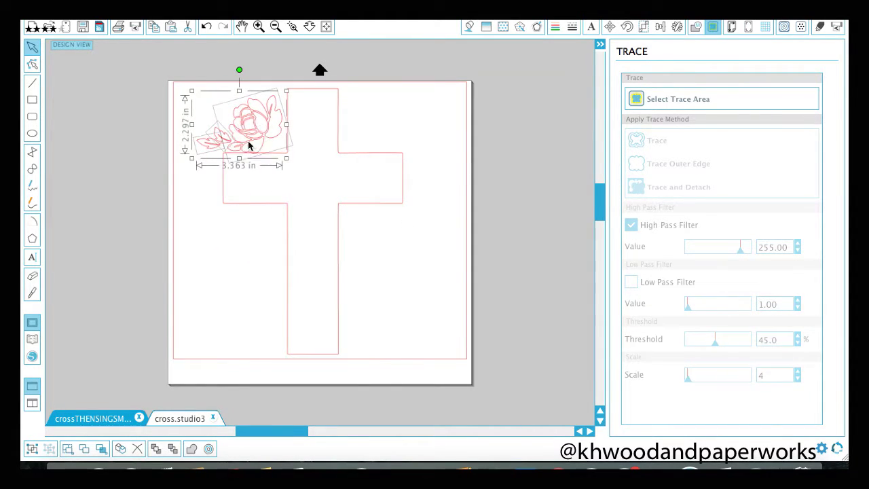
left_click_drag(192, 91, 235, 102)
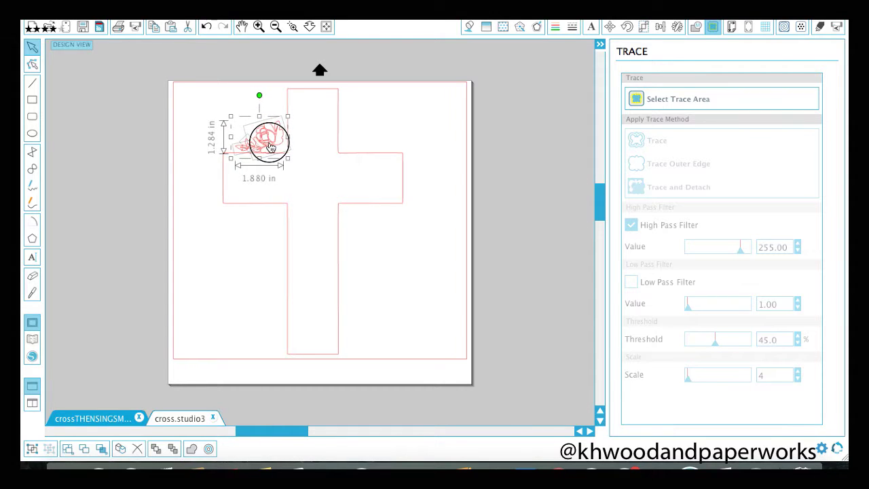
left_click_drag(270, 148, 274, 146)
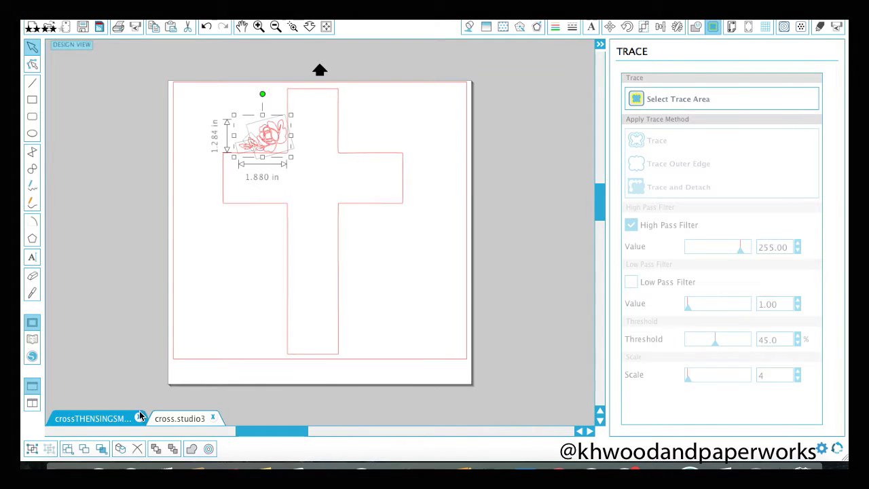
Copy the lower-left rose from the sheet and place it under the cross's left arm.
left_click(114, 420)
left_click(200, 328)
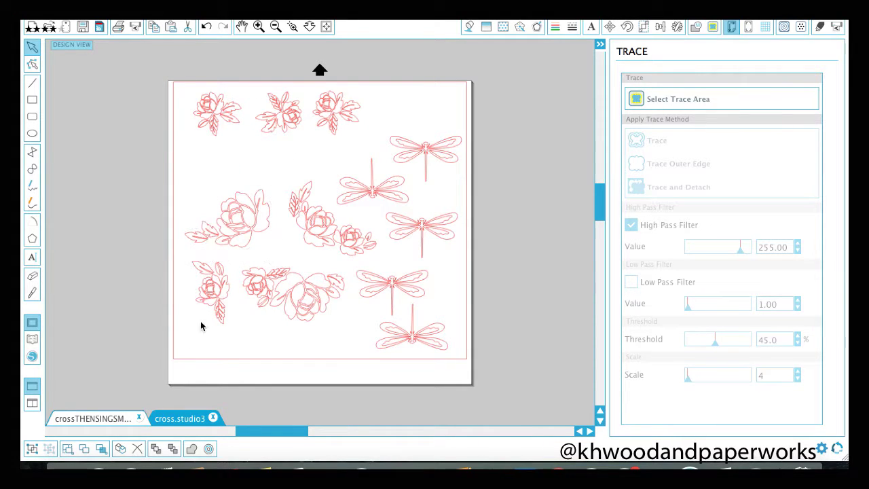
left_click(212, 280)
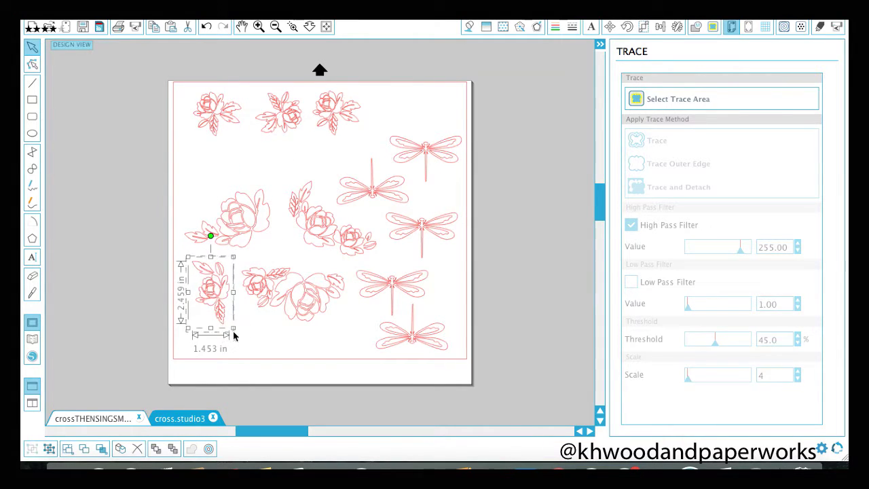
right_click(216, 307)
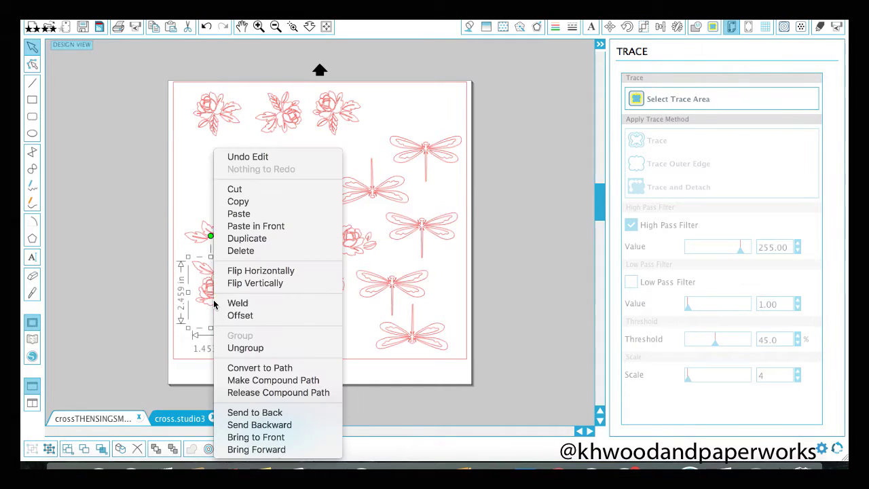
left_click(238, 202)
left_click(184, 419)
key("ctrl+v")
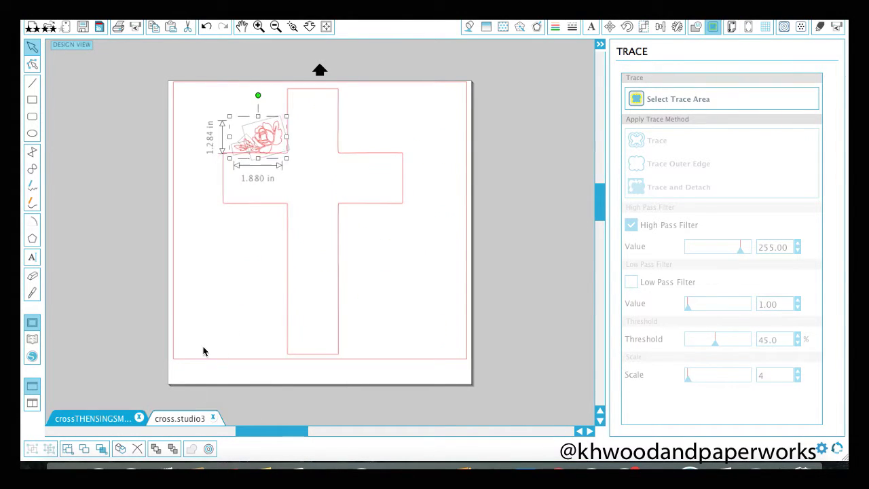
left_click(225, 255)
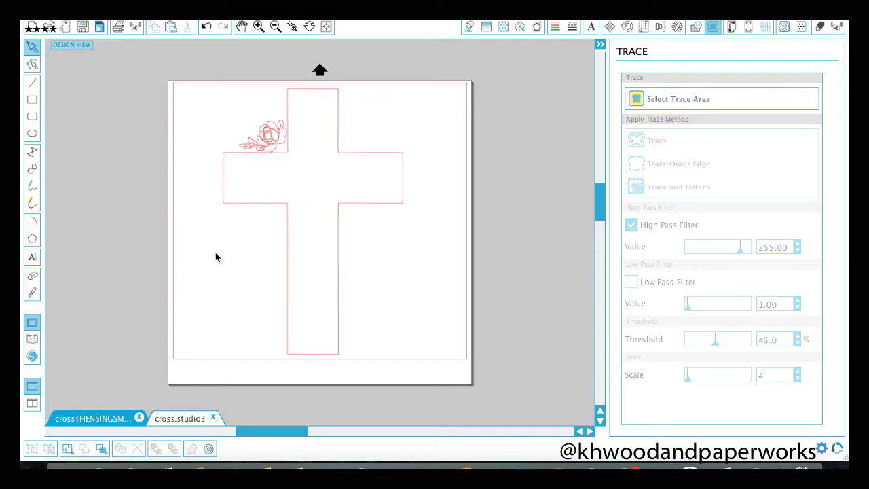
key("ctrl+v")
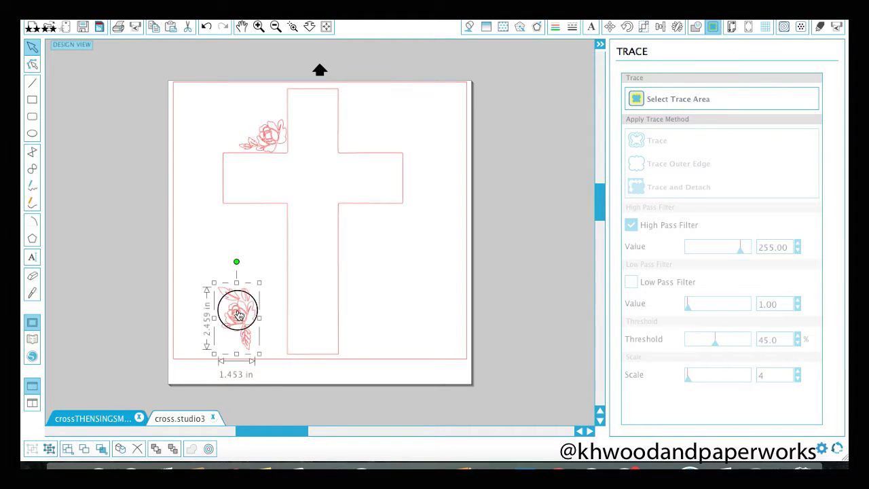
left_click_drag(233, 311, 269, 235)
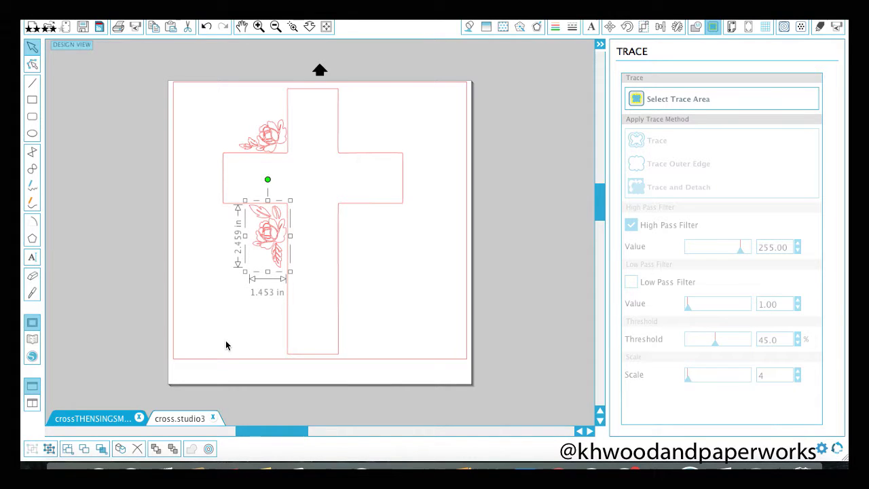
Add the wide rose cluster beside the right arm, shrunk to about 1.9 × 1.1 in and rotated downward.
left_click(105, 420)
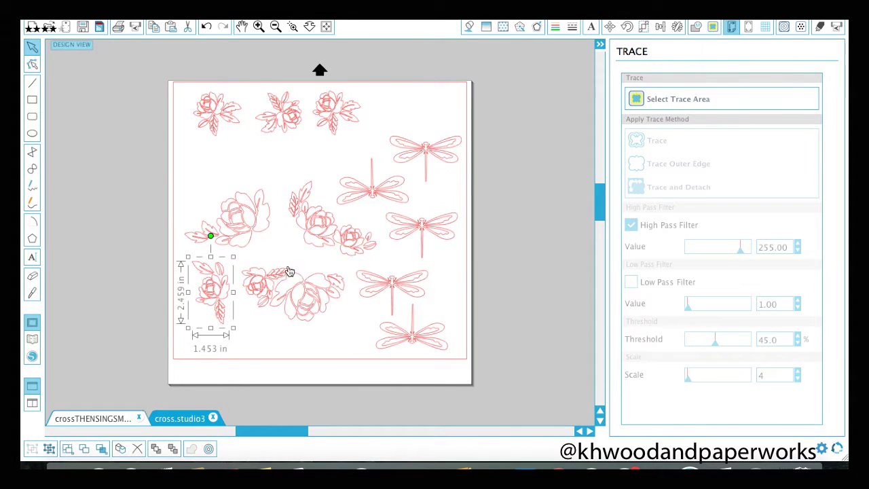
left_click(252, 271)
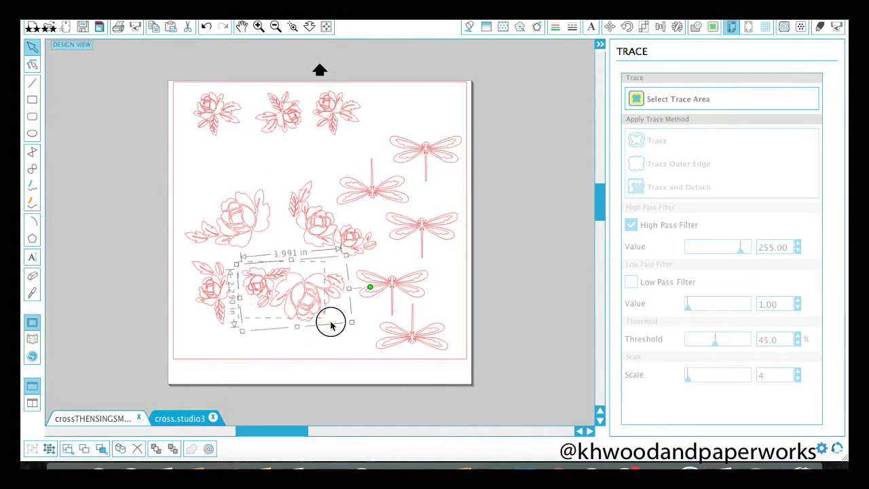
right_click(302, 315)
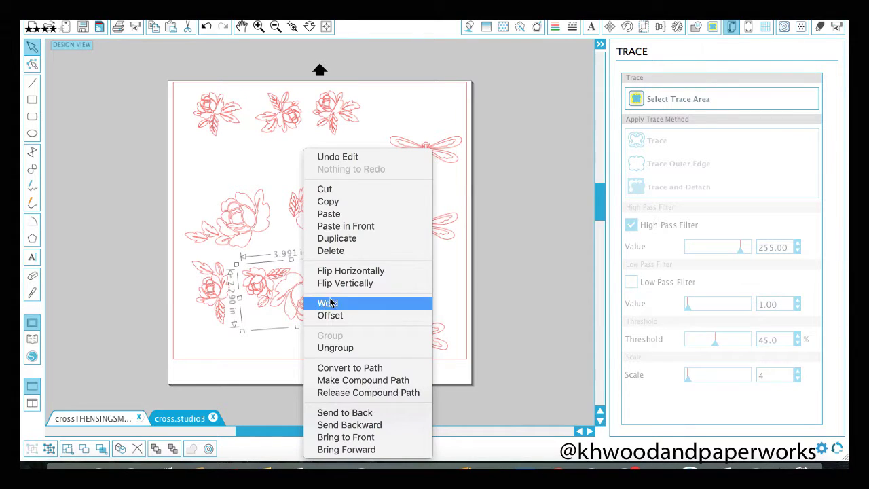
left_click(343, 202)
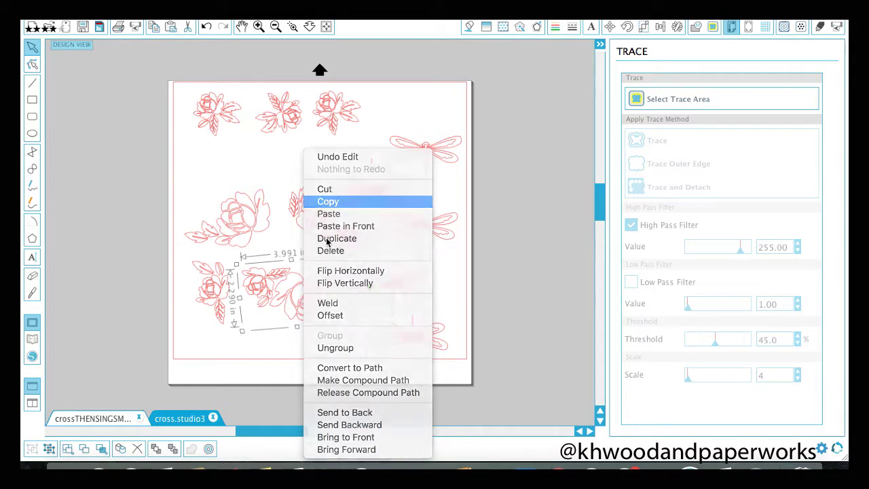
left_click(93, 418)
right_click(365, 285)
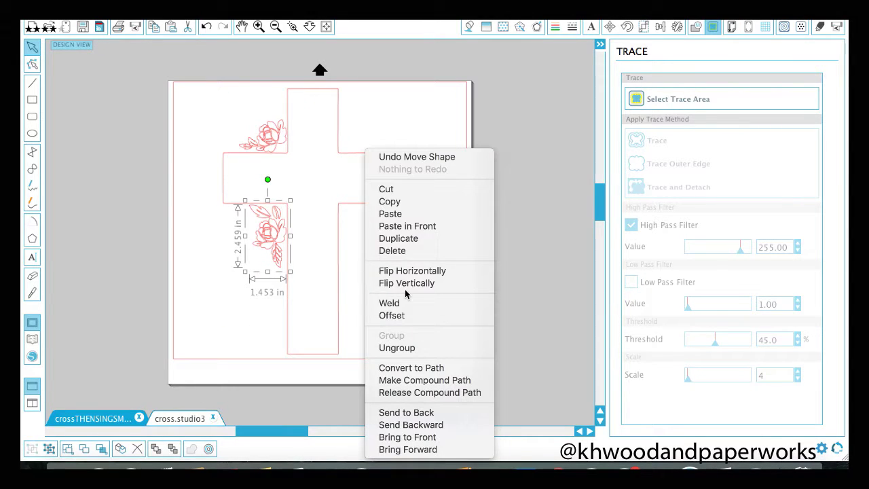
left_click(410, 216)
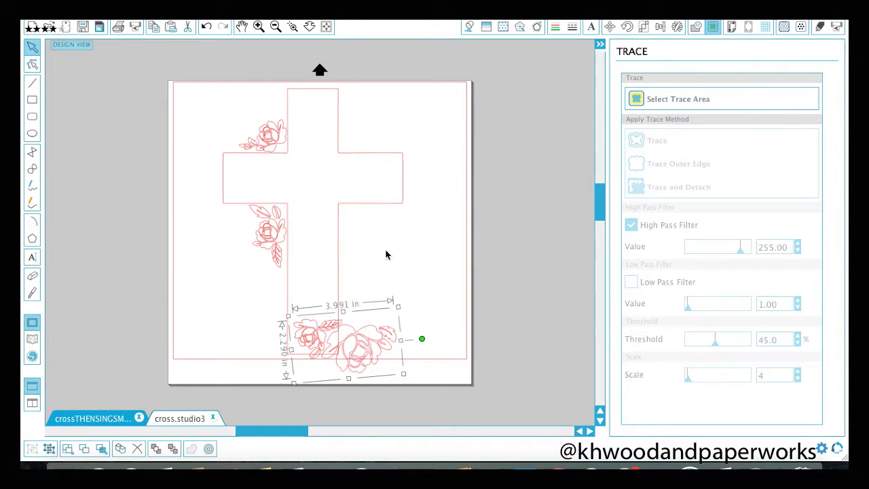
left_click_drag(354, 358, 400, 251)
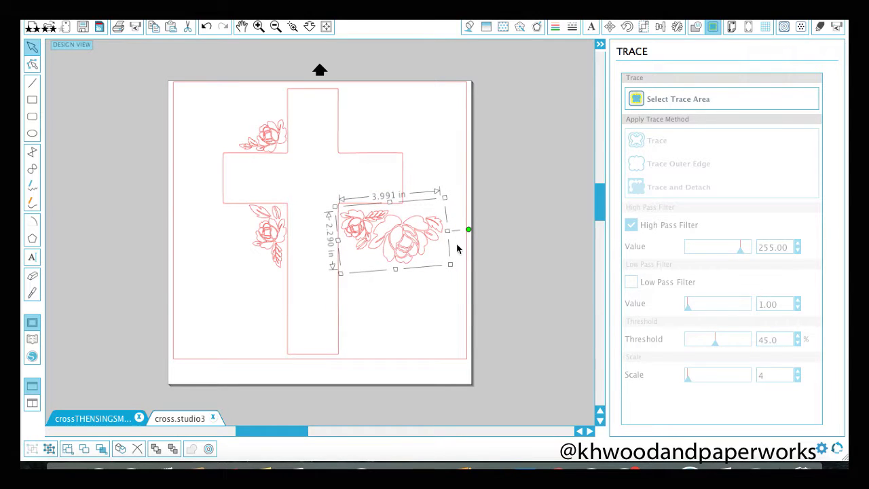
left_click_drag(450, 267, 361, 153)
left_click_drag(367, 223, 383, 261)
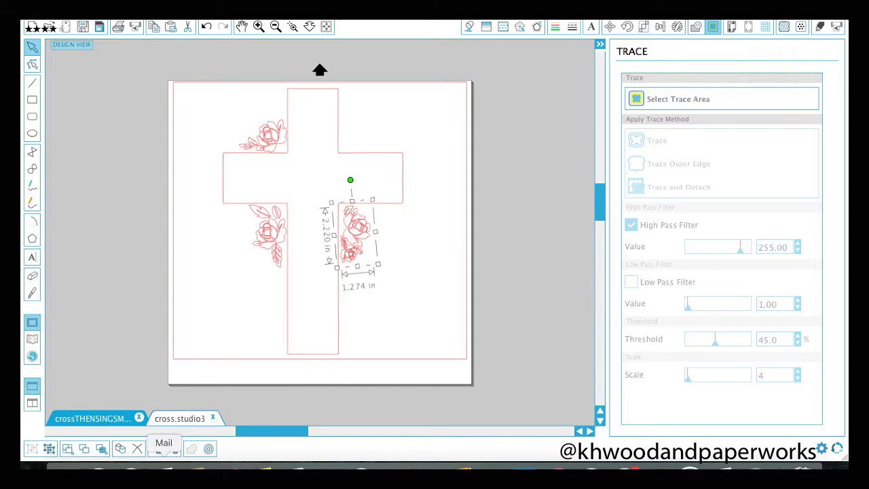
Copy the middle rose cluster from the flower sheet and paste it onto the cross.
left_click(180, 418)
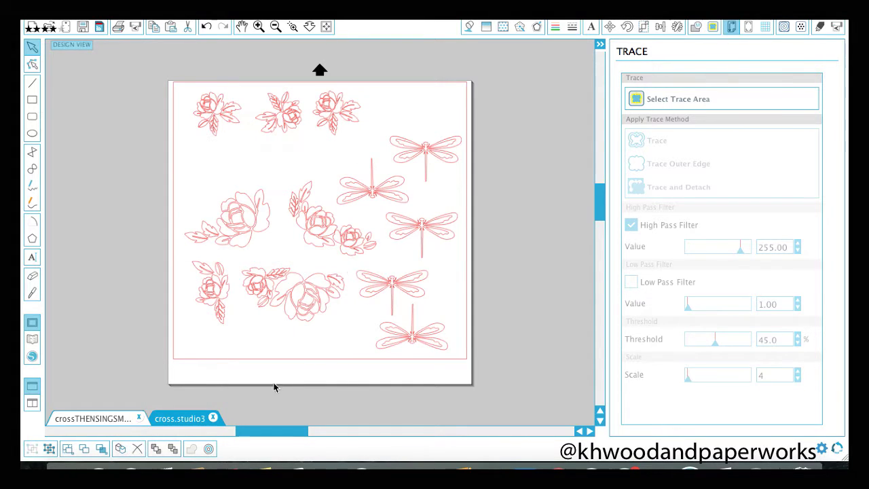
left_click(290, 257)
left_click(305, 208)
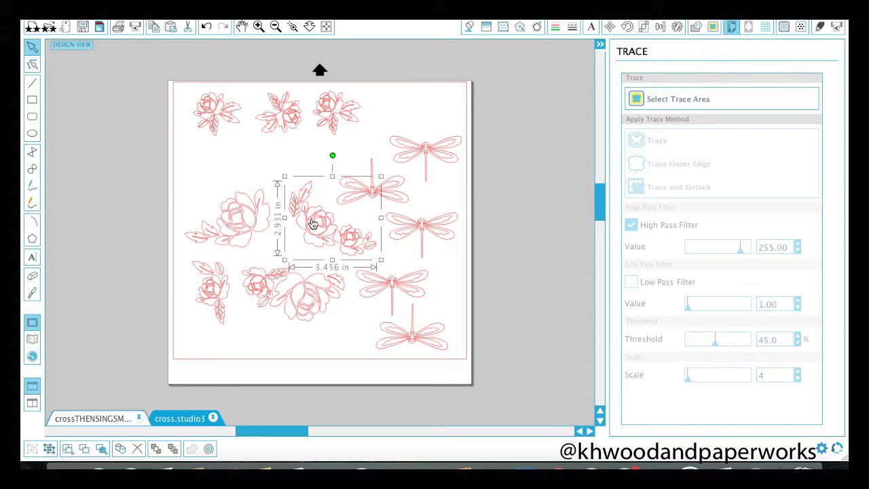
right_click(311, 220)
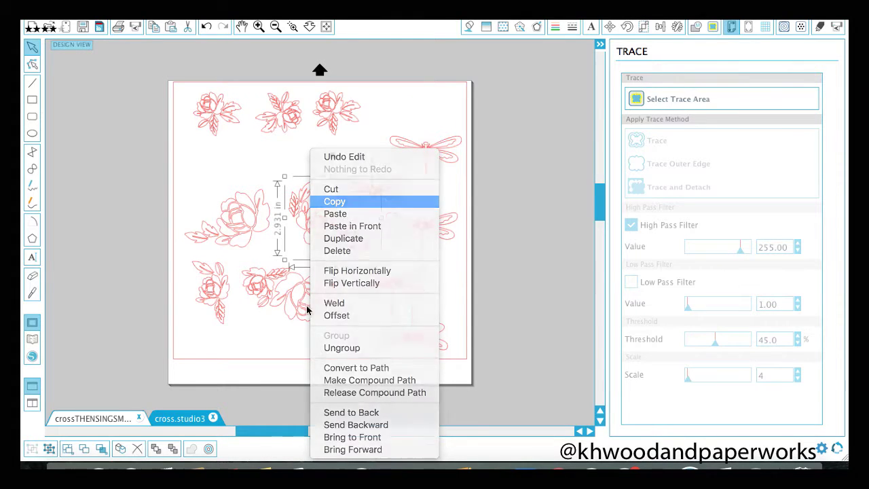
left_click(352, 201)
left_click(95, 418)
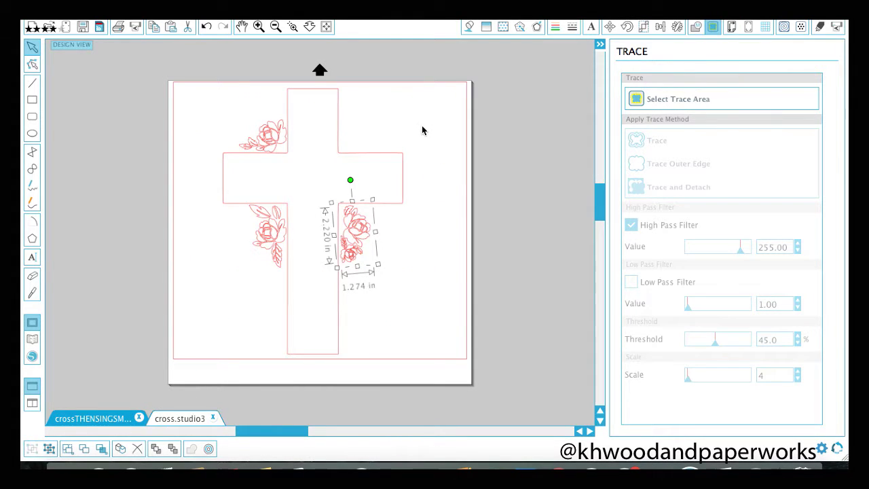
key("ctrl+v")
Position the pasted cluster above the right arm, shrunk to about 1.867 × 1.583 in.
left_click_drag(397, 314, 362, 139)
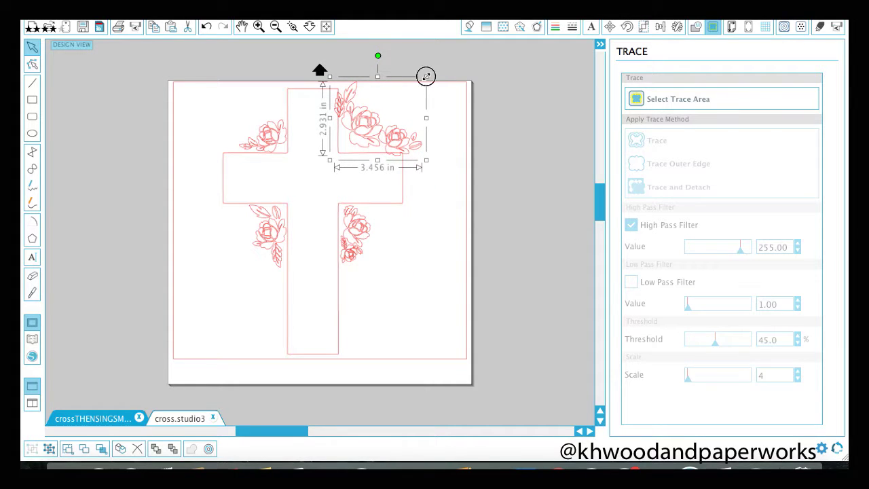
left_click_drag(426, 76, 385, 97)
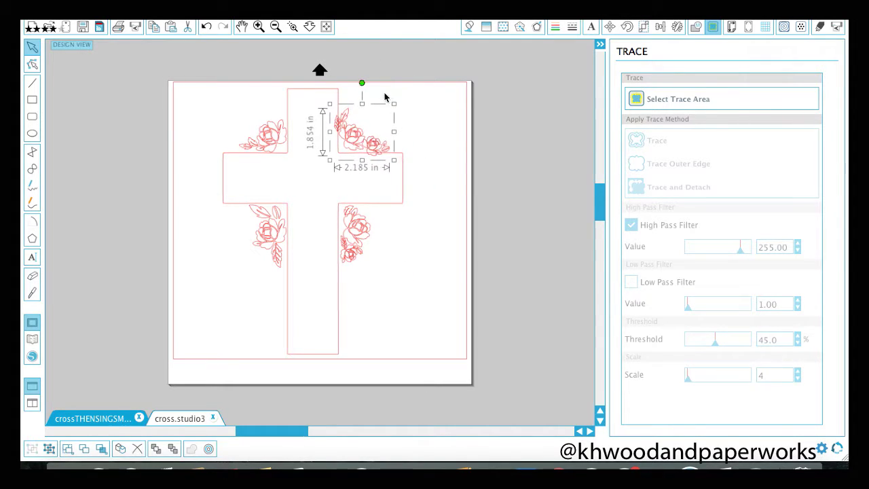
left_click_drag(357, 147, 362, 144)
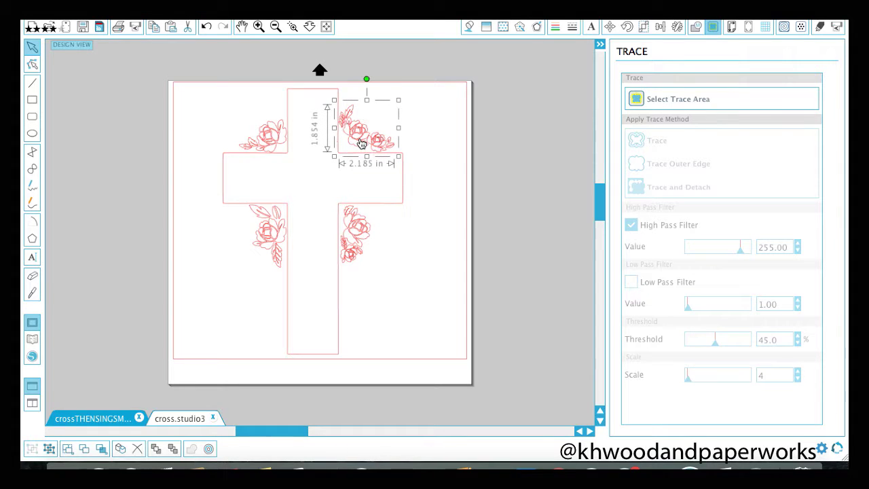
left_click_drag(397, 100, 387, 104)
left_click_drag(359, 143, 360, 143)
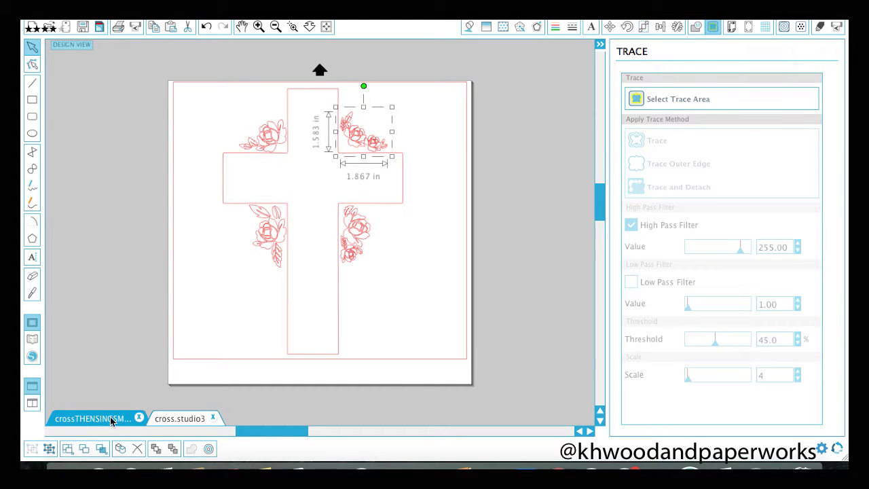
left_click(178, 418)
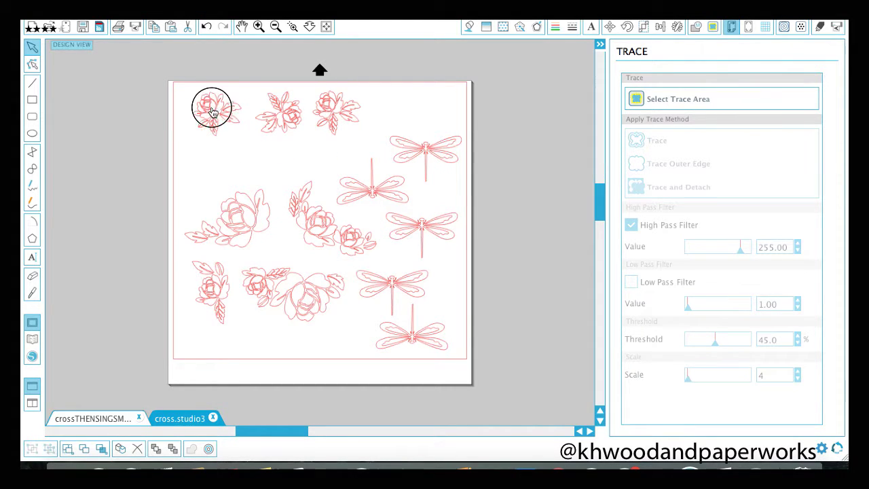
Enlarge the top-left rose to about 3.86 × 3.54 in and release its compound path into pieces.
left_click_drag(213, 112, 292, 193)
left_click_drag(247, 156, 213, 155)
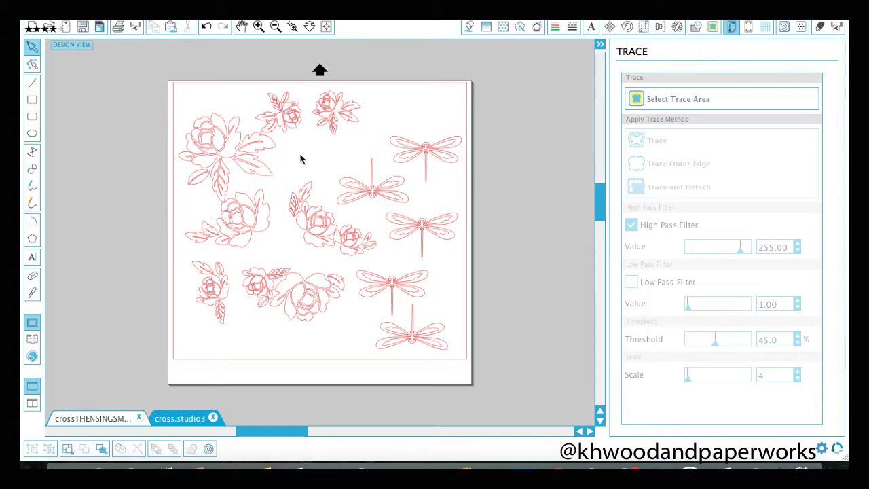
right_click(213, 150)
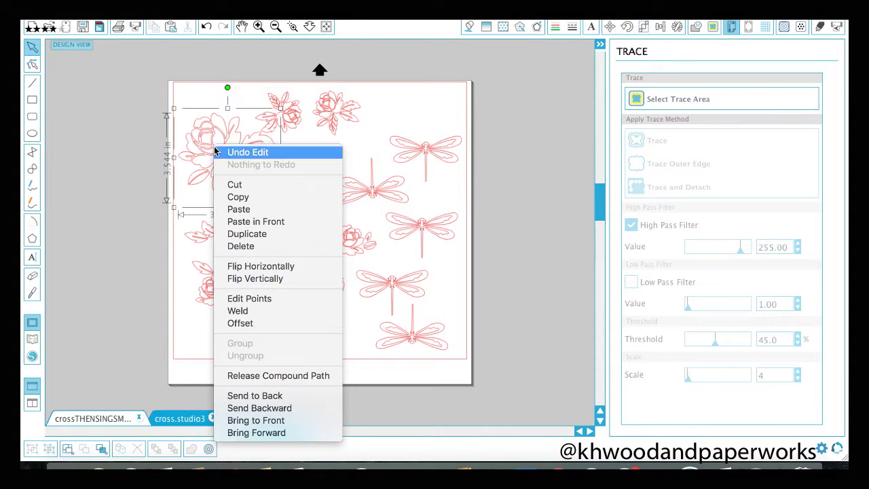
left_click(314, 376)
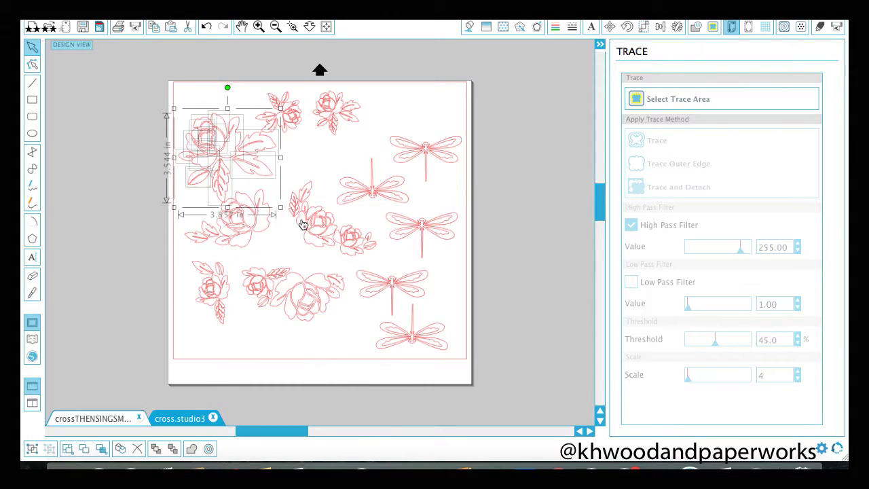
left_click(307, 160)
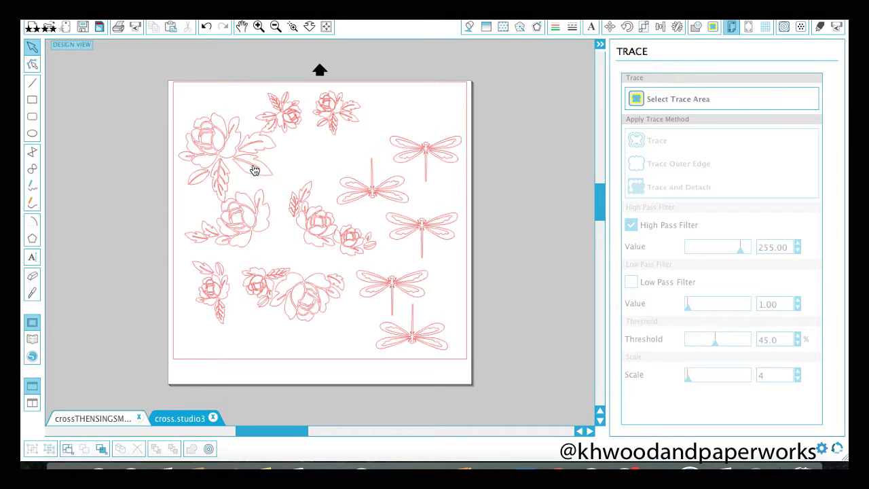
Move one leaf to the top-right of the mat and rotate the leaf stem, then return to the cross.
left_click(252, 169)
left_click_drag(253, 169, 390, 104)
key("ctrl+z")
left_click_drag(256, 148, 445, 102)
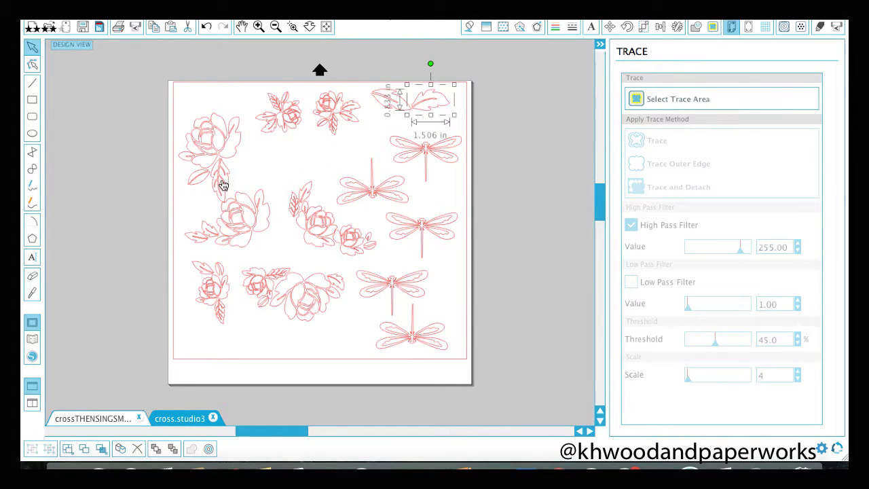
left_click(218, 182)
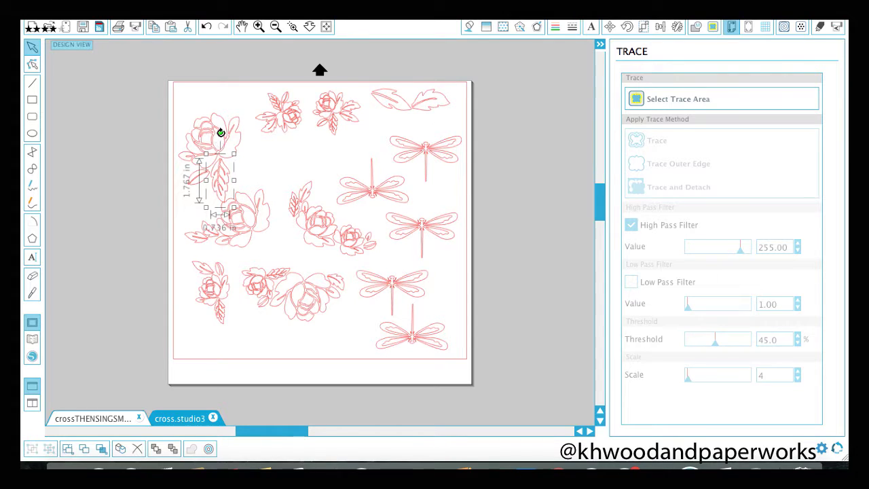
left_click_drag(219, 132, 244, 119)
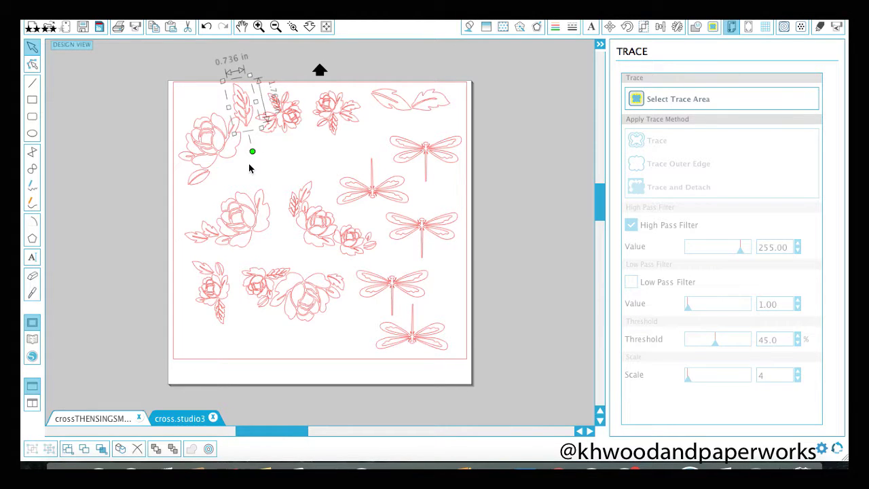
left_click(179, 417)
left_click(375, 292)
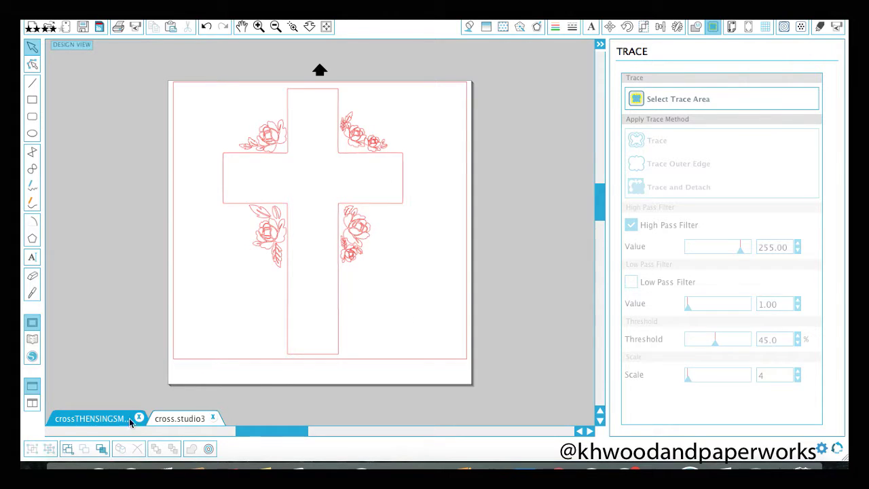
Copy a dragonfly from the flower sheet and paste it into the cross design.
left_click(180, 419)
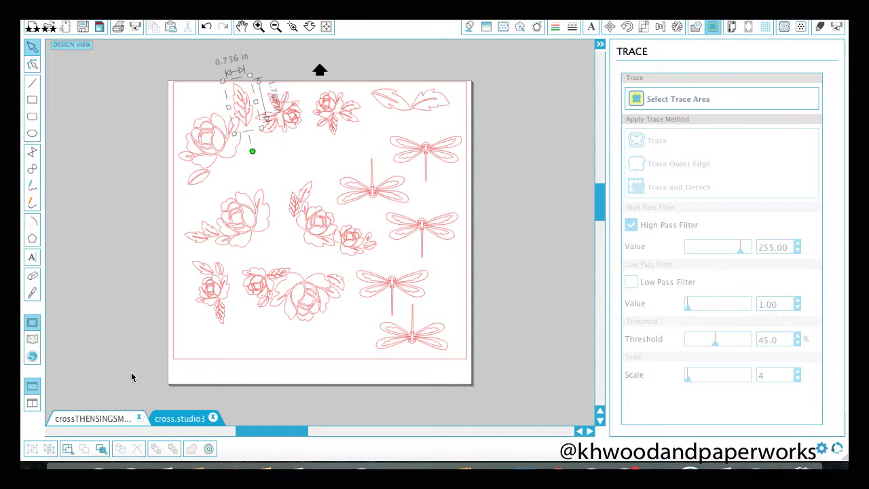
left_click(374, 190)
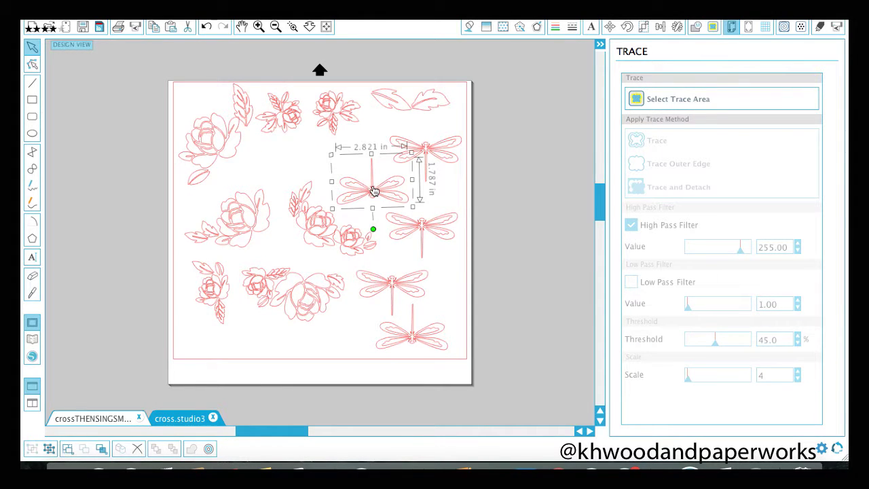
right_click(373, 191)
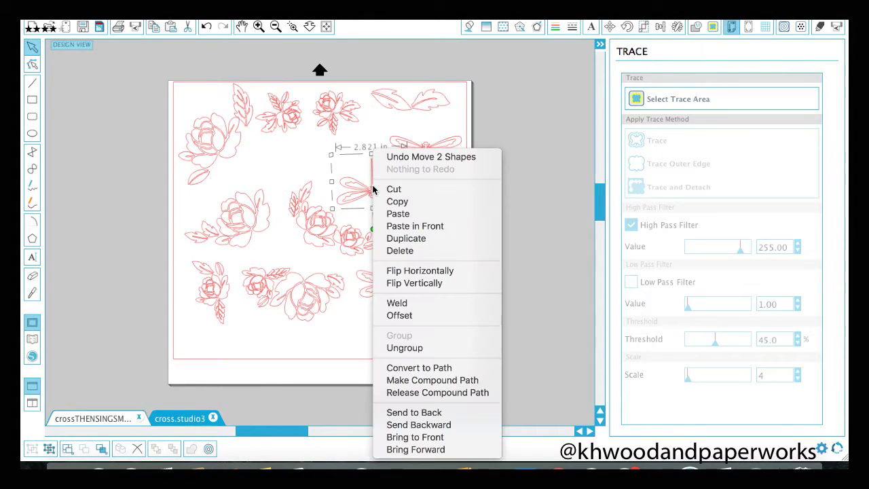
left_click(412, 201)
left_click(180, 419)
right_click(406, 258)
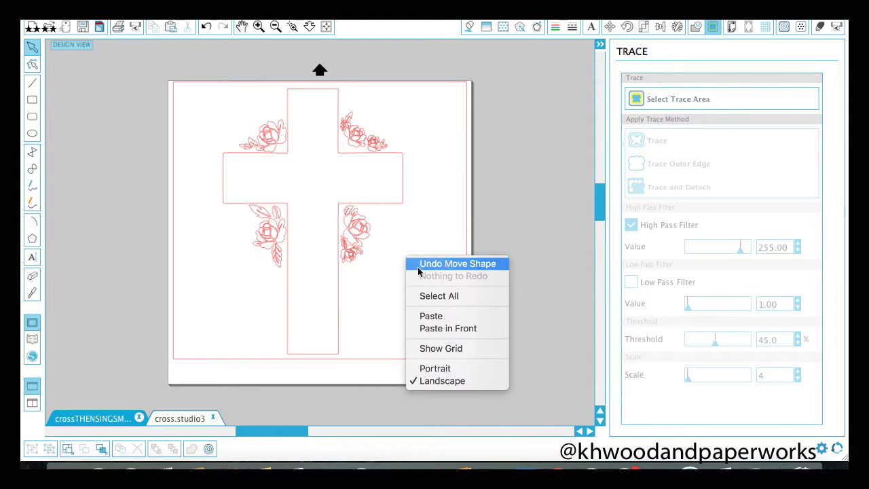
left_click(442, 315)
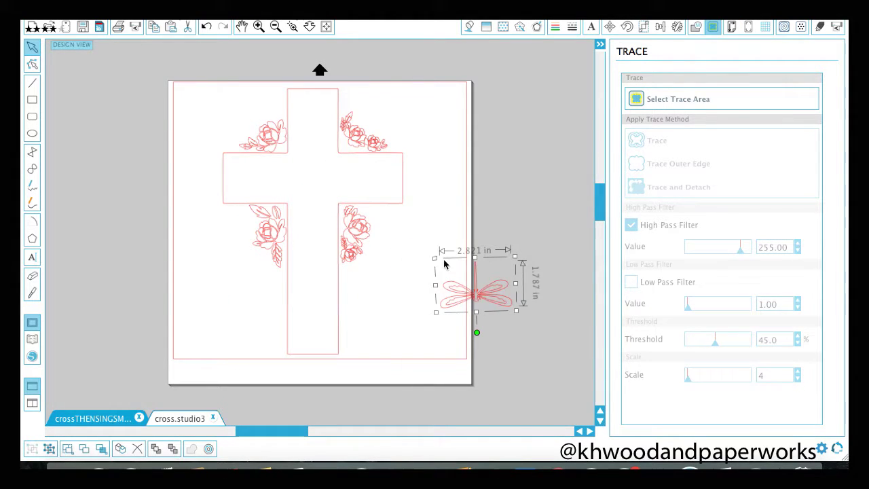
Tilt the dragonfly about 30° clockwise and place it over the lower-right roses.
left_click_drag(477, 299, 423, 260)
left_click_drag(422, 300, 396, 293)
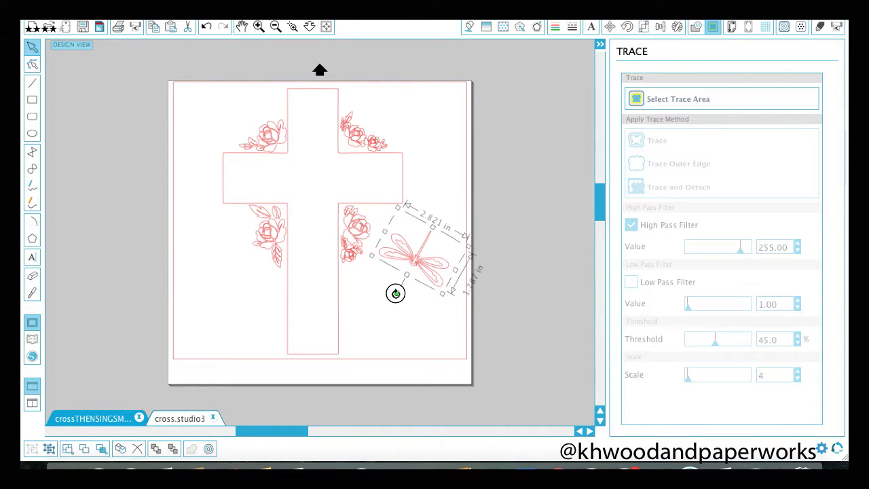
left_click_drag(414, 258, 413, 244)
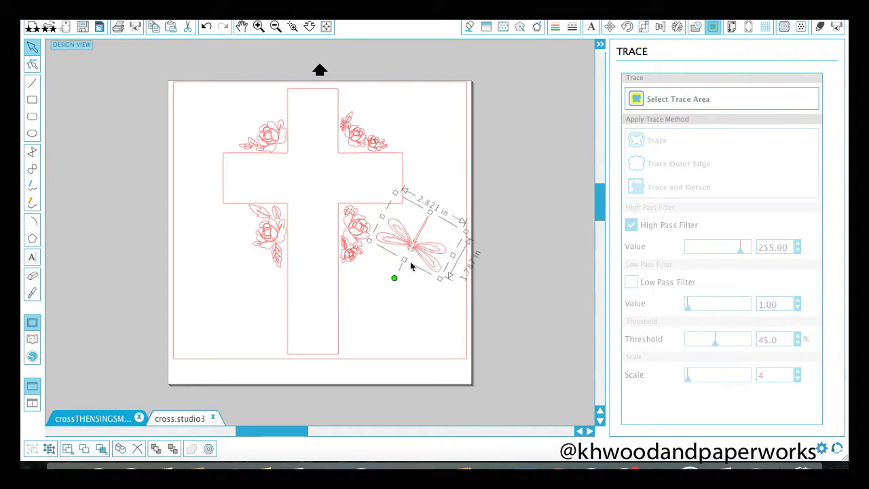
left_click(393, 326)
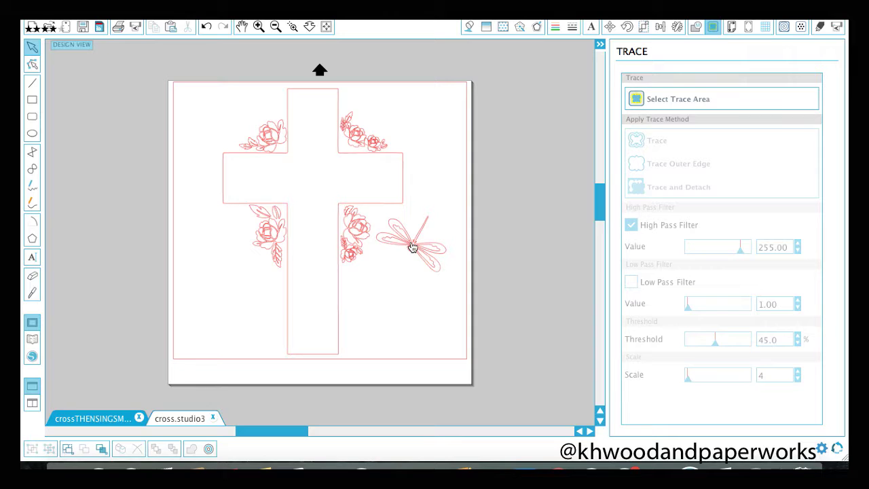
mouse_move(412, 247)
left_mouse_down()
mouse_move(405, 240)
mouse_move(416, 239)
left_mouse_up()
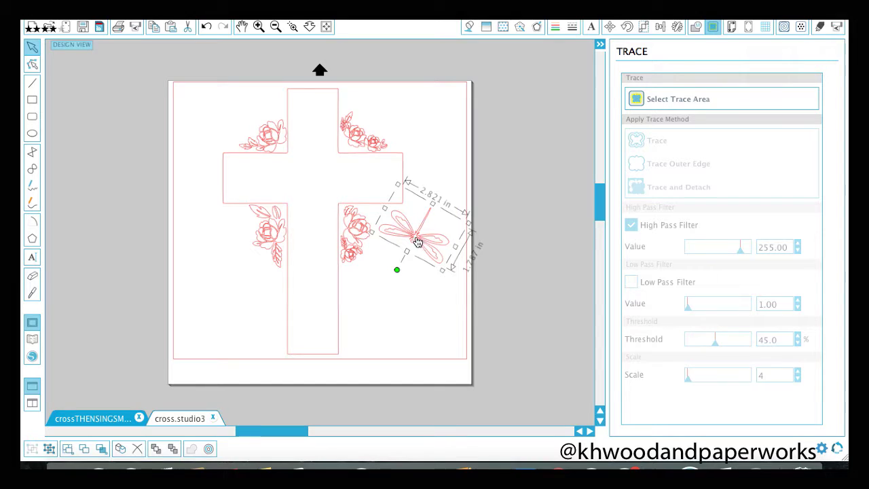
left_click_drag(418, 242, 384, 241)
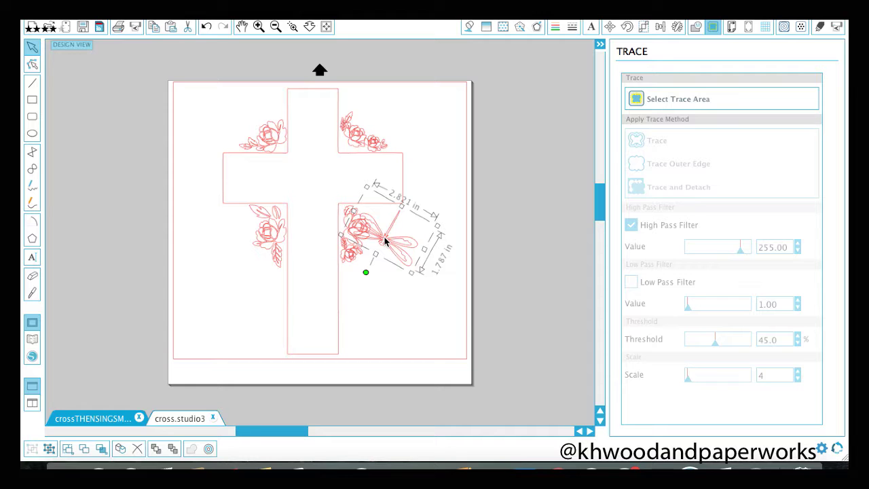
left_click(376, 310)
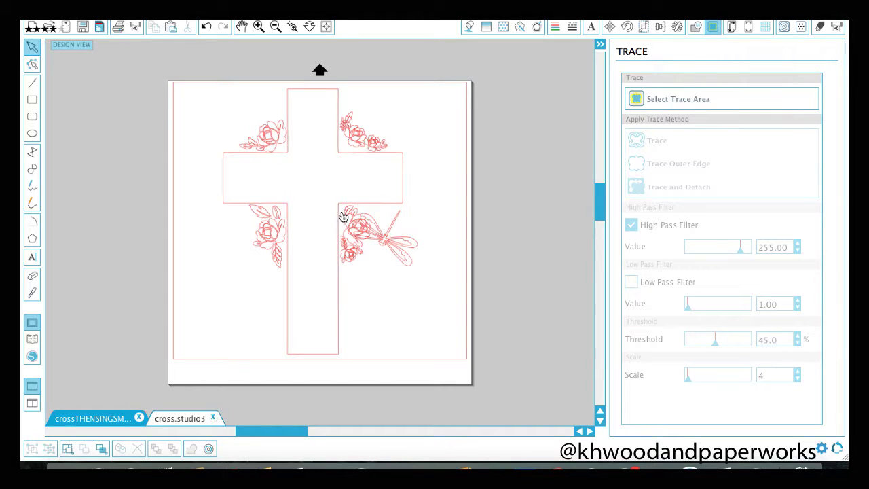
Weld the dragonfly and the lower-right roses into one shape.
mouse_move(344, 215)
left_mouse_down()
mouse_move(365, 233)
mouse_move(343, 210)
left_mouse_up()
left_click(401, 297)
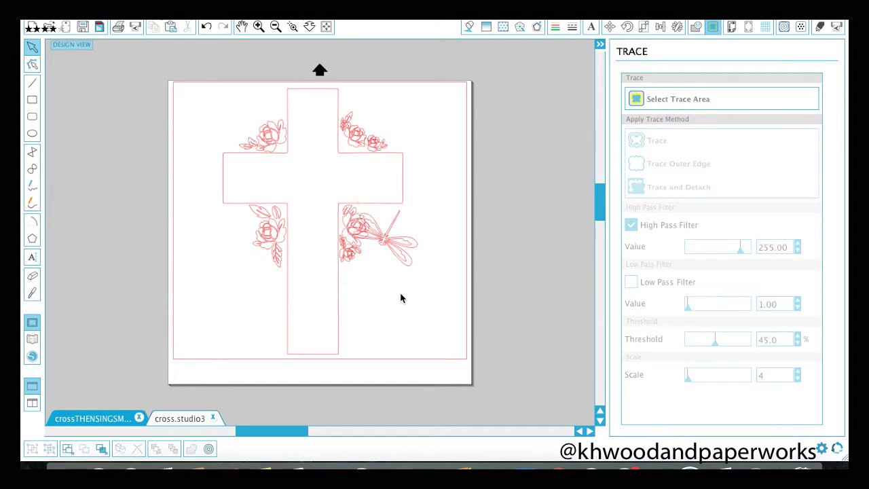
left_click(358, 249)
right_click(391, 239)
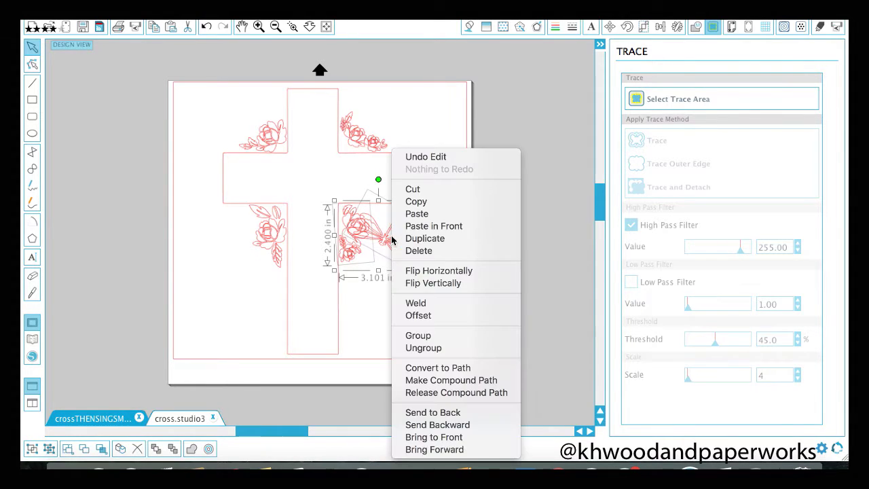
left_click(440, 307)
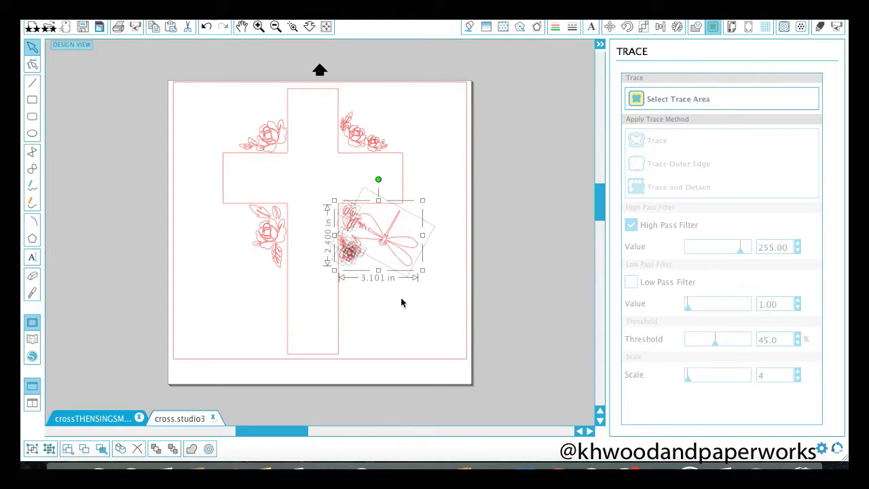
left_click(400, 297)
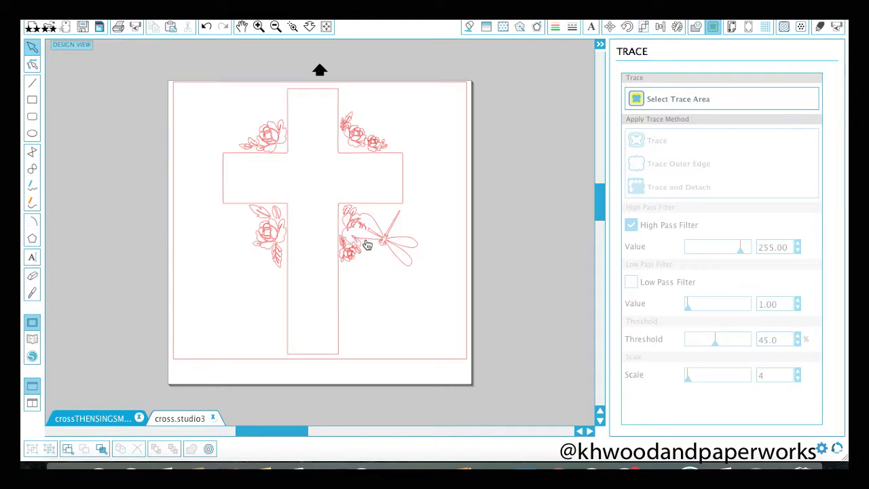
Move the dragonfly down-right, clear of the lower-right roses.
left_click(398, 285)
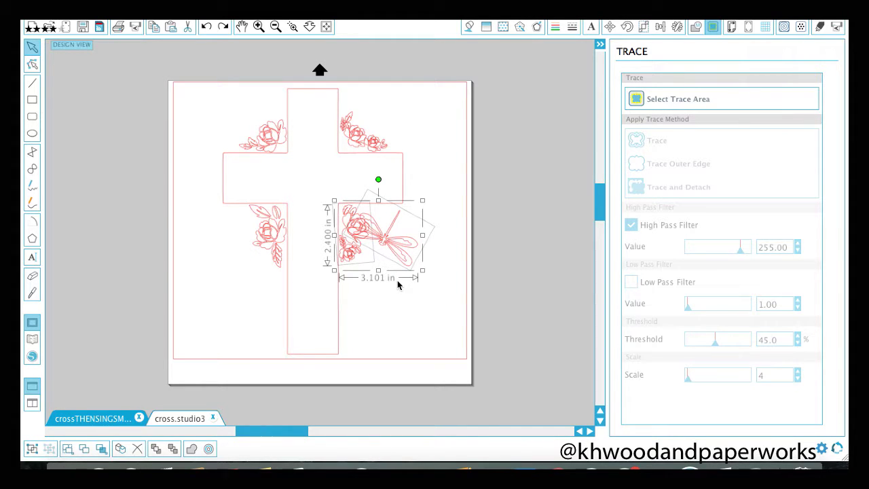
left_click(421, 305)
left_click(389, 242)
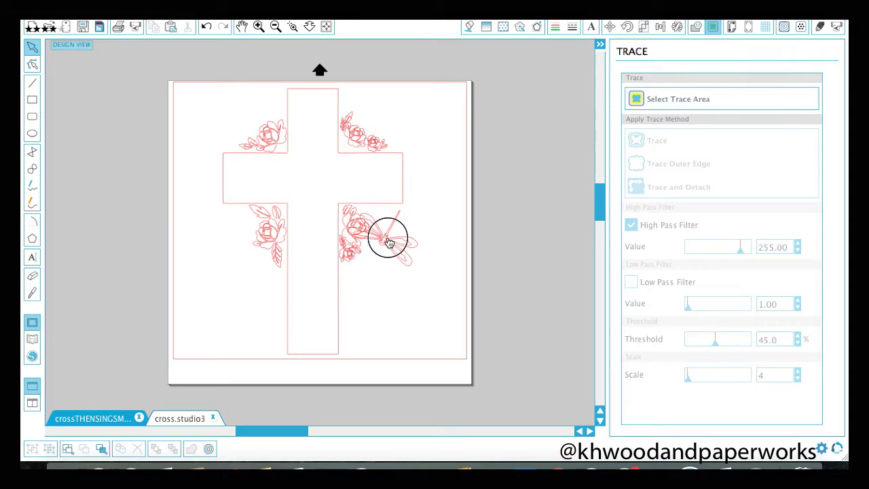
left_click_drag(389, 242, 414, 291)
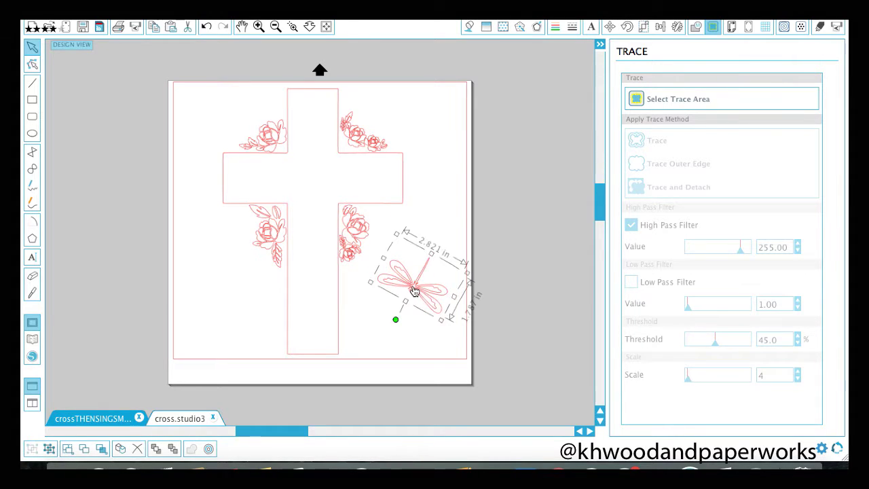
Delete the dragonfly, then restore the leafy rose clusters and a 2.821 × 1.787 in dragonfly at lower left.
key("Delete")
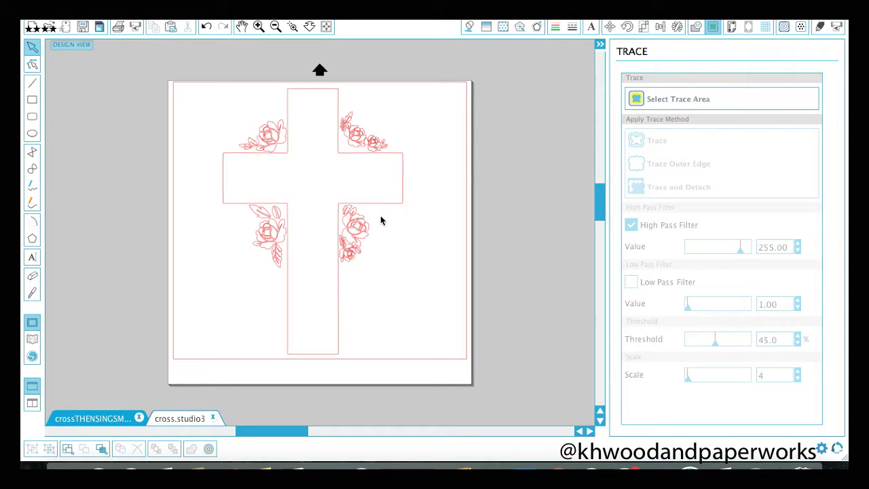
key("ctrl+z")
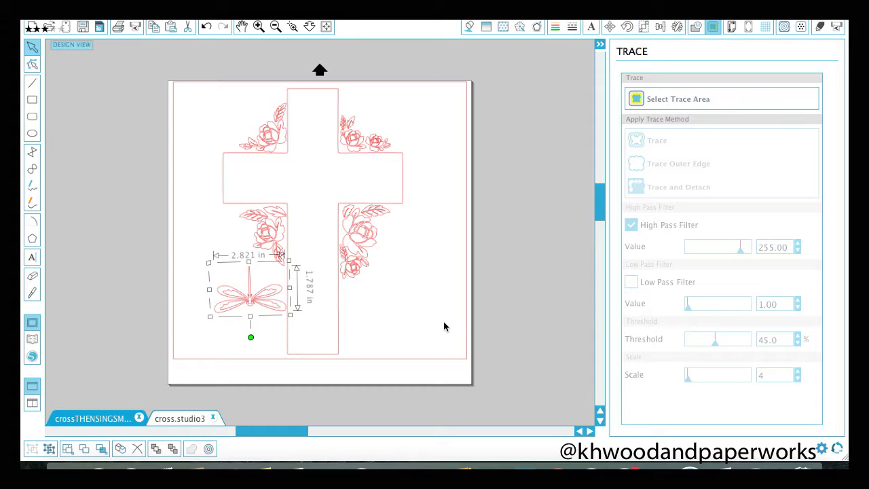
Nudge the dragonfly slightly left and down, then slice straight down through its body with the straight Knife.
left_click(238, 302)
left_click_drag(251, 303, 232, 309)
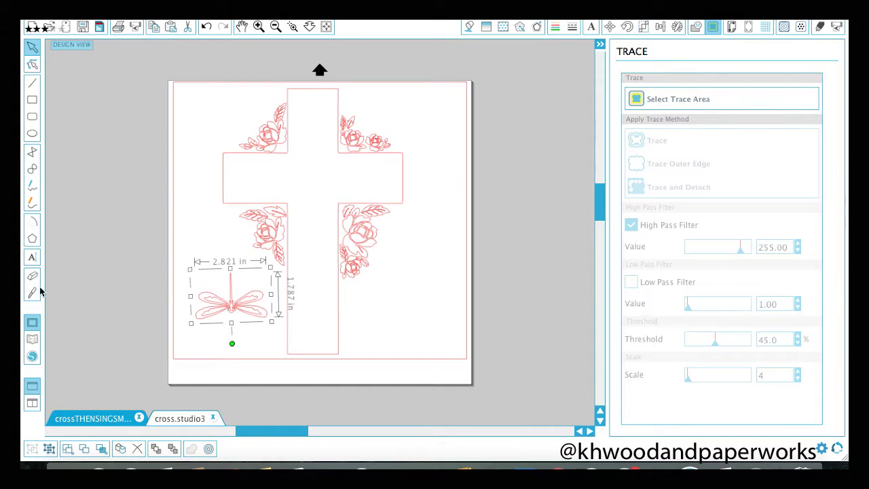
left_click(33, 294)
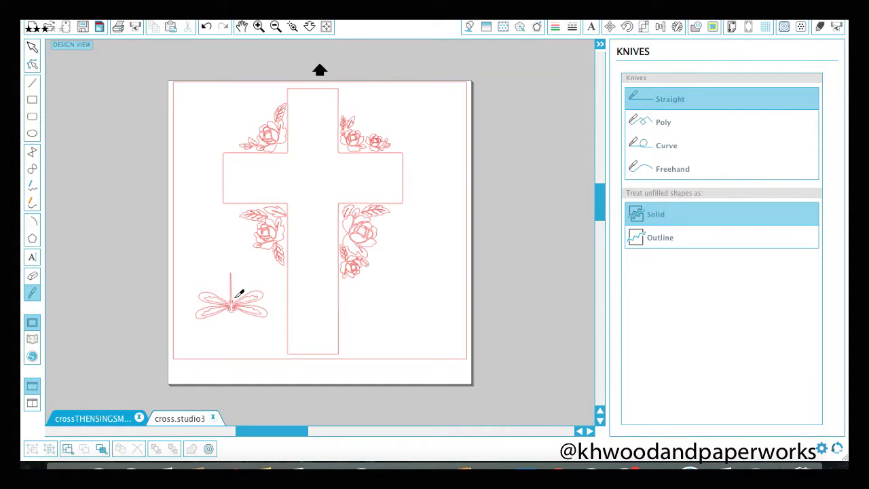
left_click_drag(238, 297, 239, 307)
Select all the dragonfly pieces together and group them into one object.
left_click(32, 45)
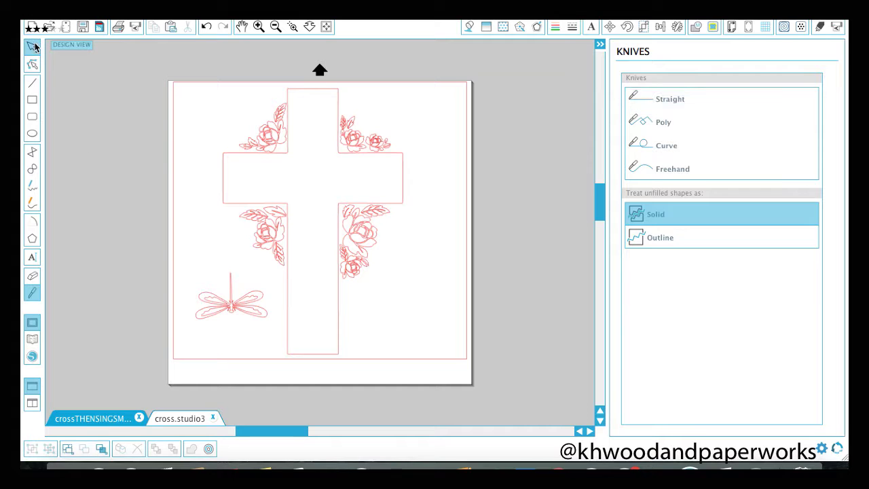
left_click(256, 302)
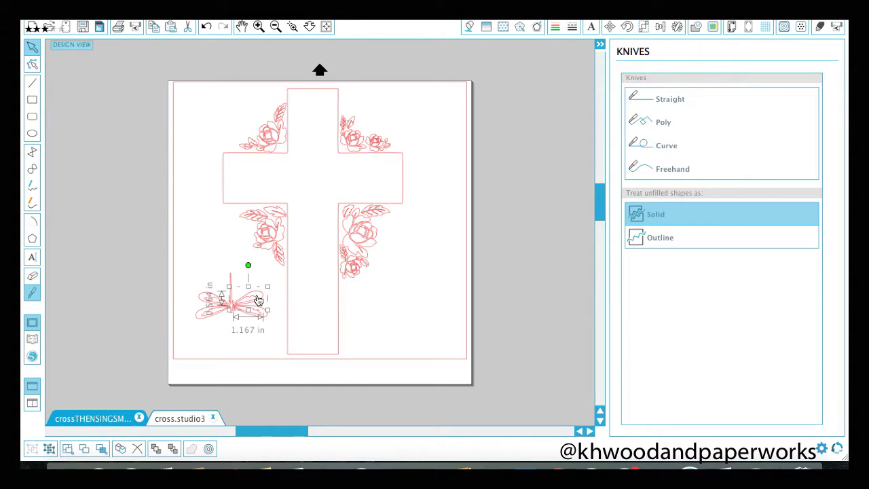
left_click_drag(258, 302, 290, 323)
left_click(290, 322)
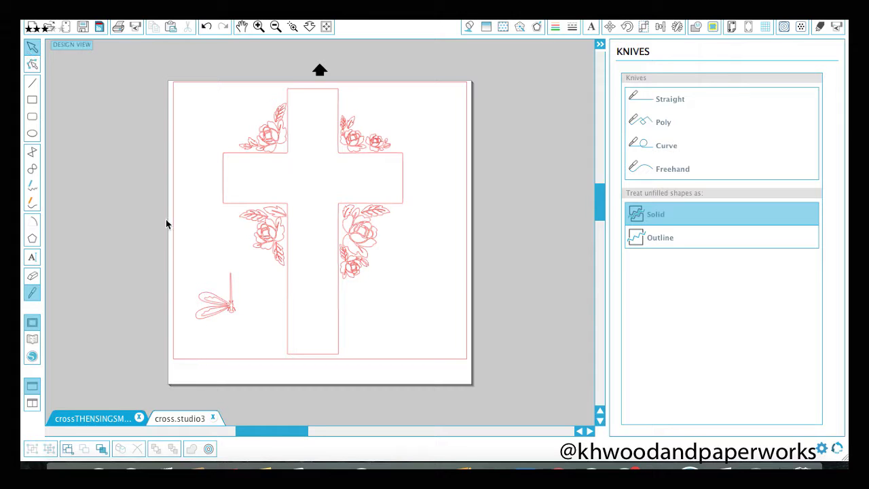
left_click_drag(191, 270, 238, 320)
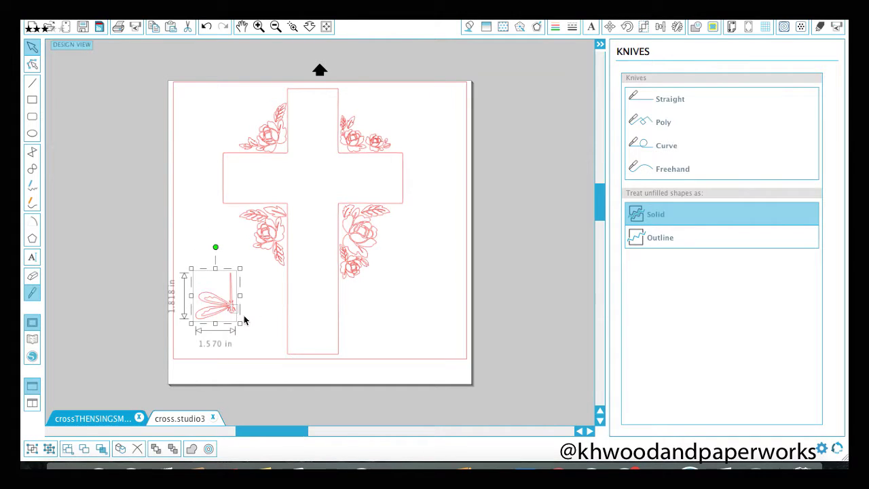
right_click(229, 311)
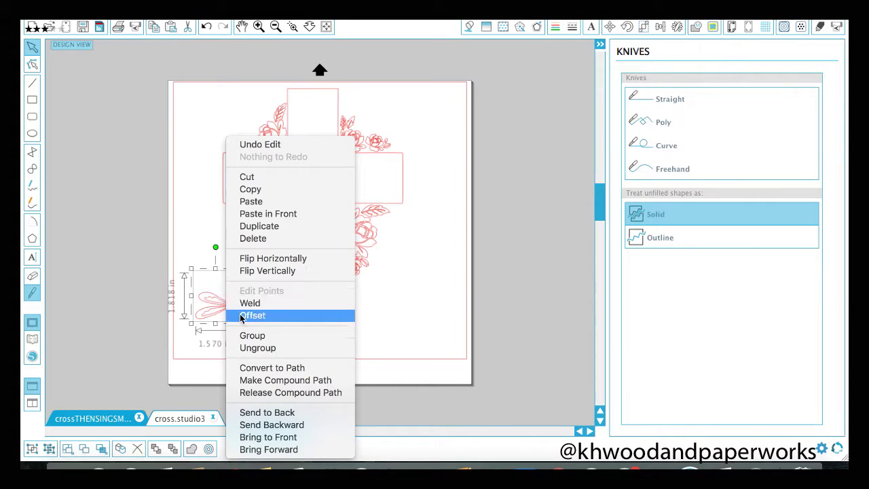
left_click(278, 337)
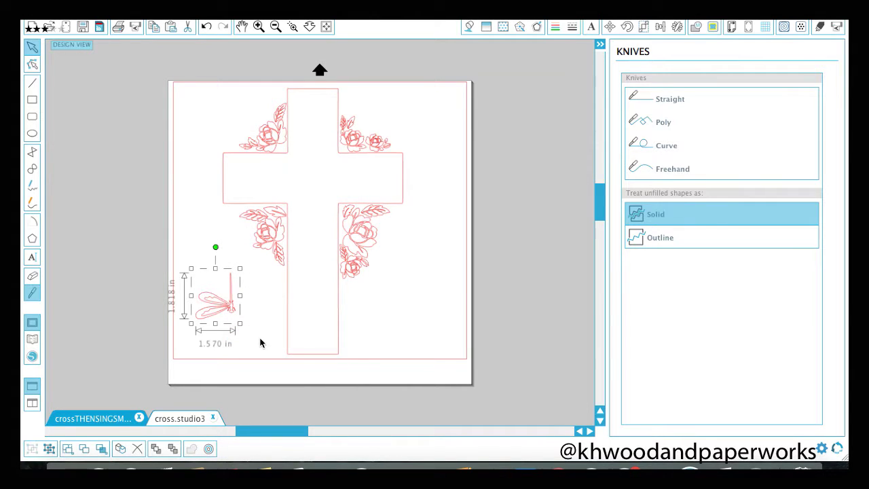
Flip the dragonfly vertically, move it against the cross's lower-left side, and bring up the cut settings.
right_click(229, 312)
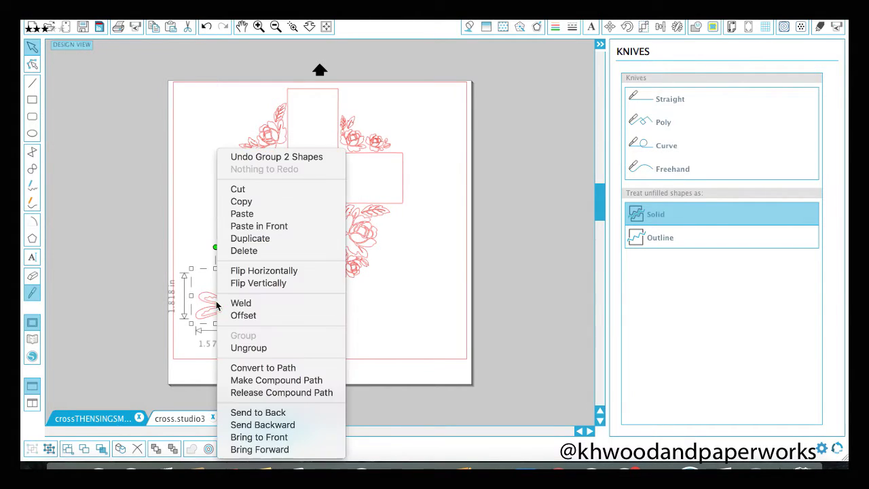
left_click(299, 283)
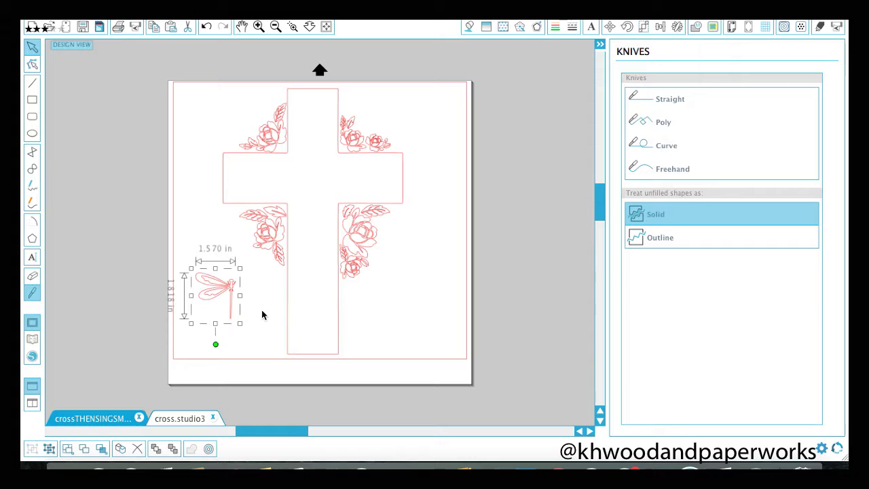
left_click_drag(232, 294, 283, 293)
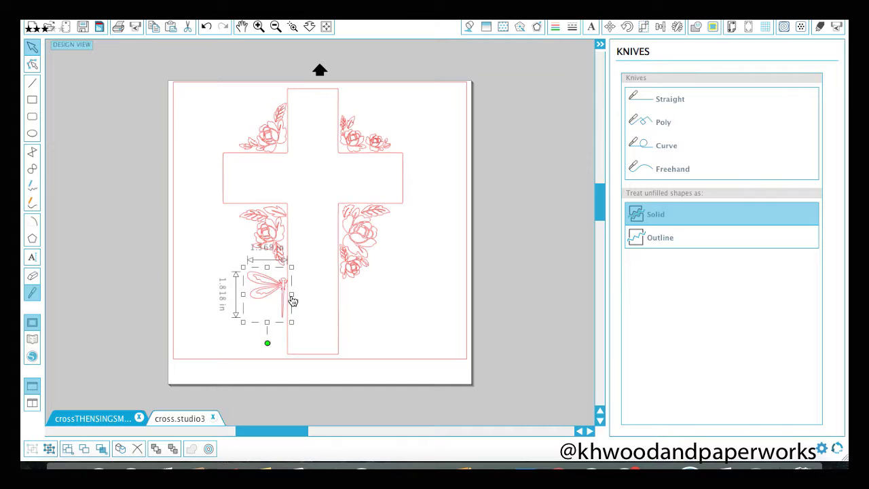
left_click(416, 299)
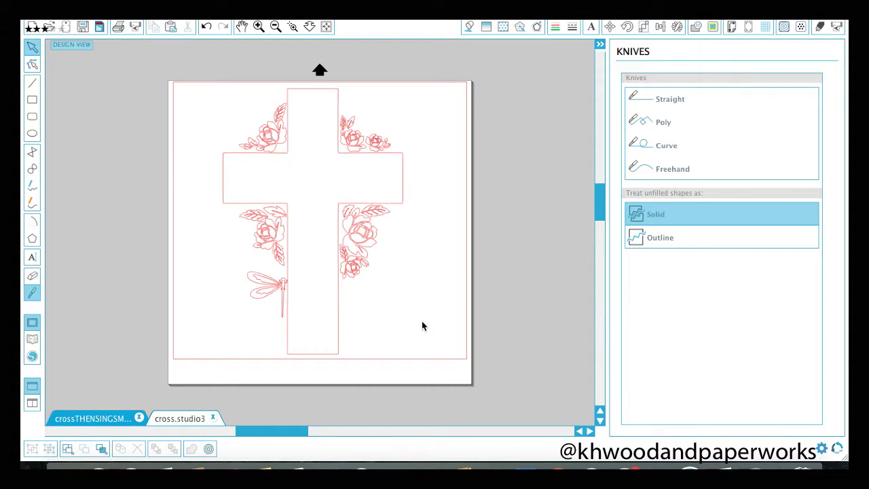
left_click(820, 27)
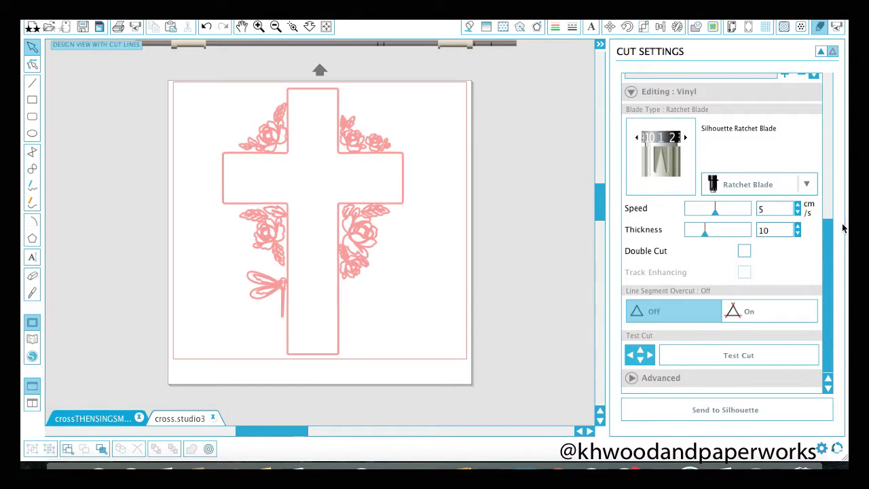
left_click_drag(830, 219, 599, 160)
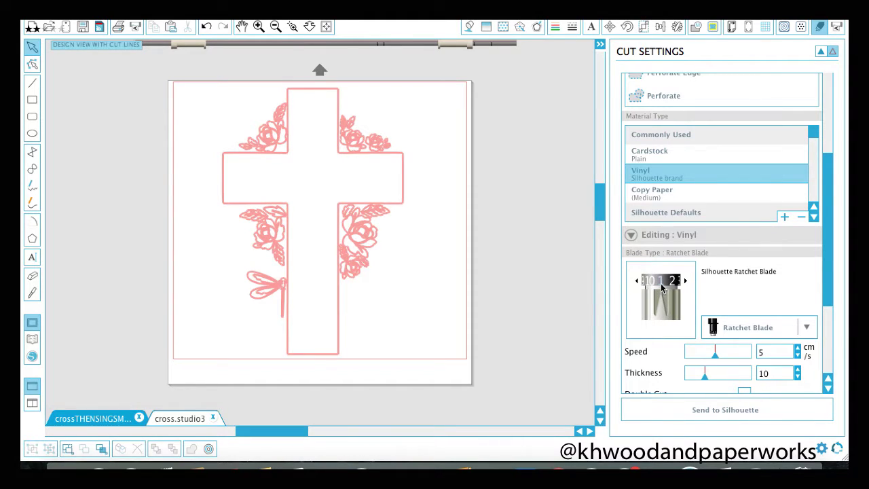
scroll(763, 285, "down", 5)
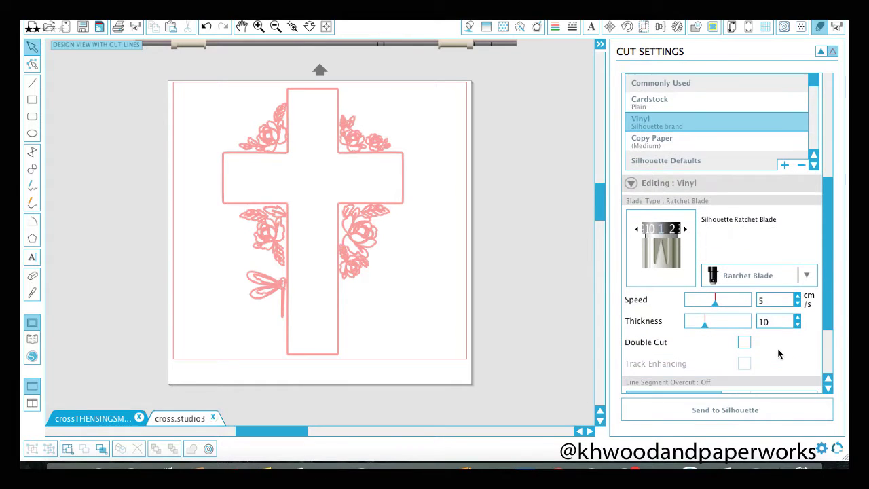
Reduce the vinyl Speed from 5 to 2 cm/s, keeping thickness 10 and the ratchet blade.
scroll(794, 345, "down", 1)
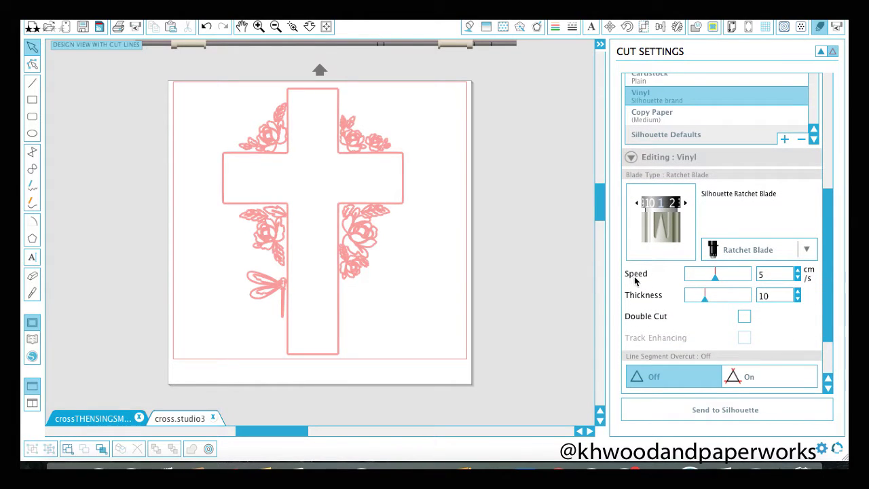
left_click(714, 278)
left_click_drag(714, 278, 692, 279)
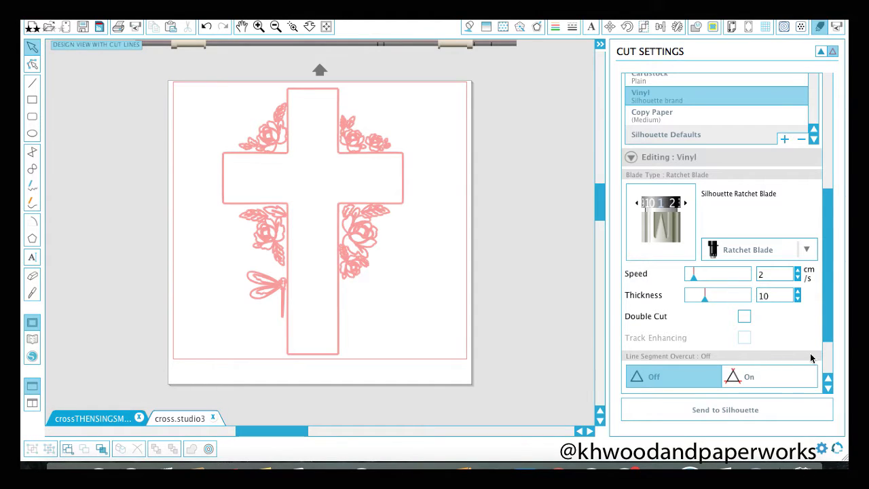
scroll(754, 378, "down", 3)
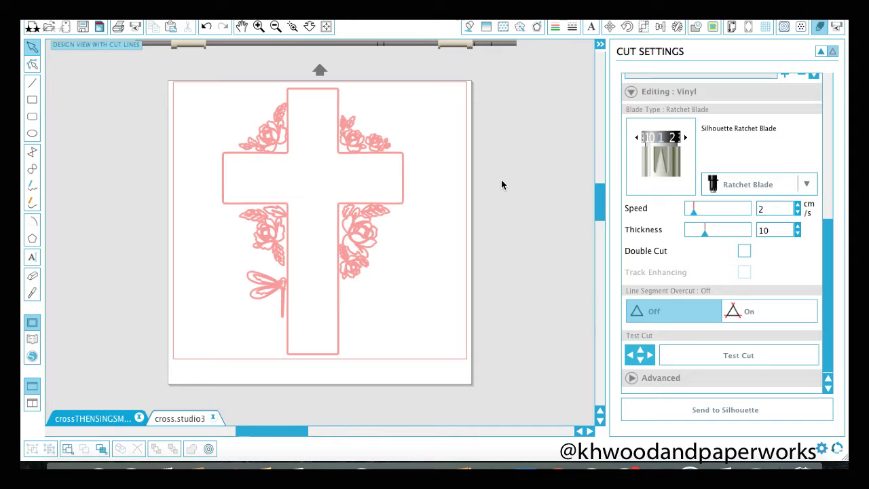
left_click(521, 243)
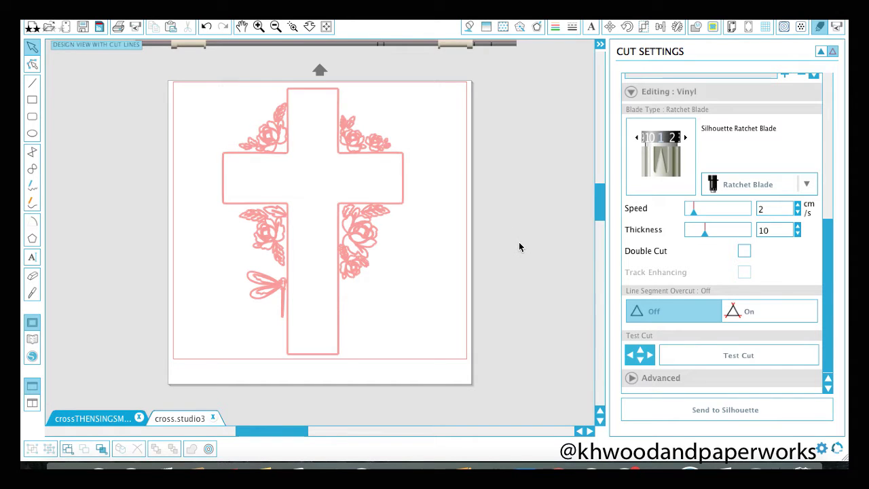